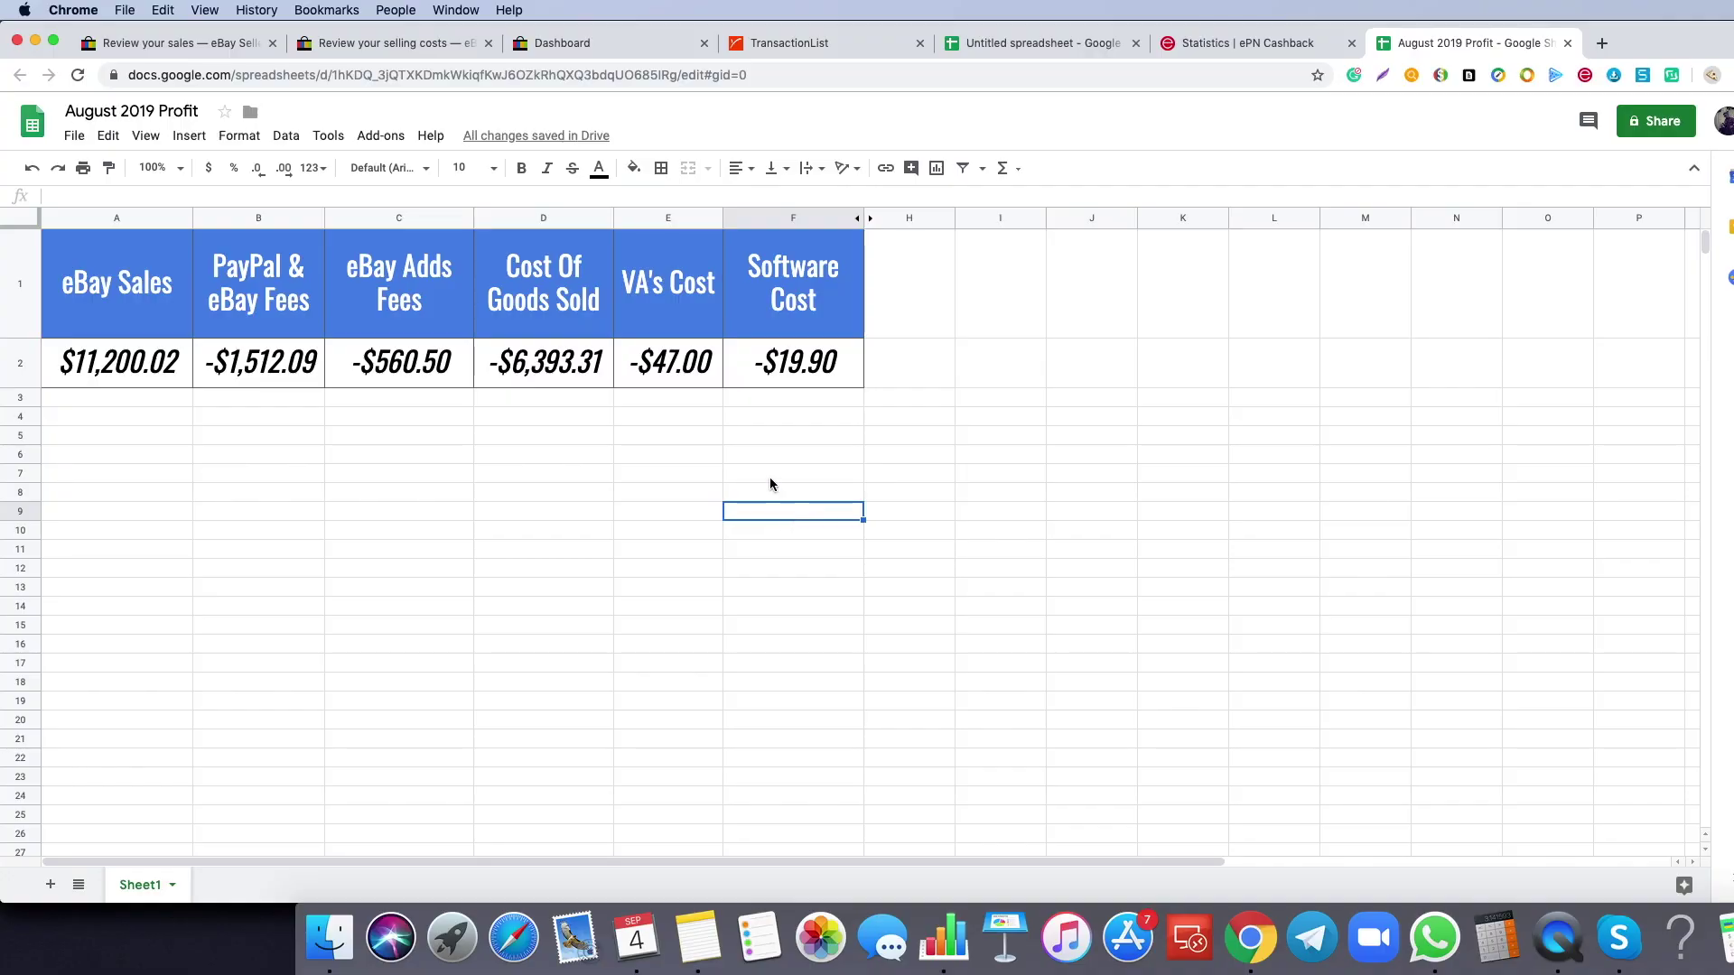
- Point out the VA's Cost, Cost Of Goods Sold, eBay Ads Fees and eBay Sales columns, then view eBay's $11,200.02 August sales
{"action": "left_click", "coordinate": [706, 490]}
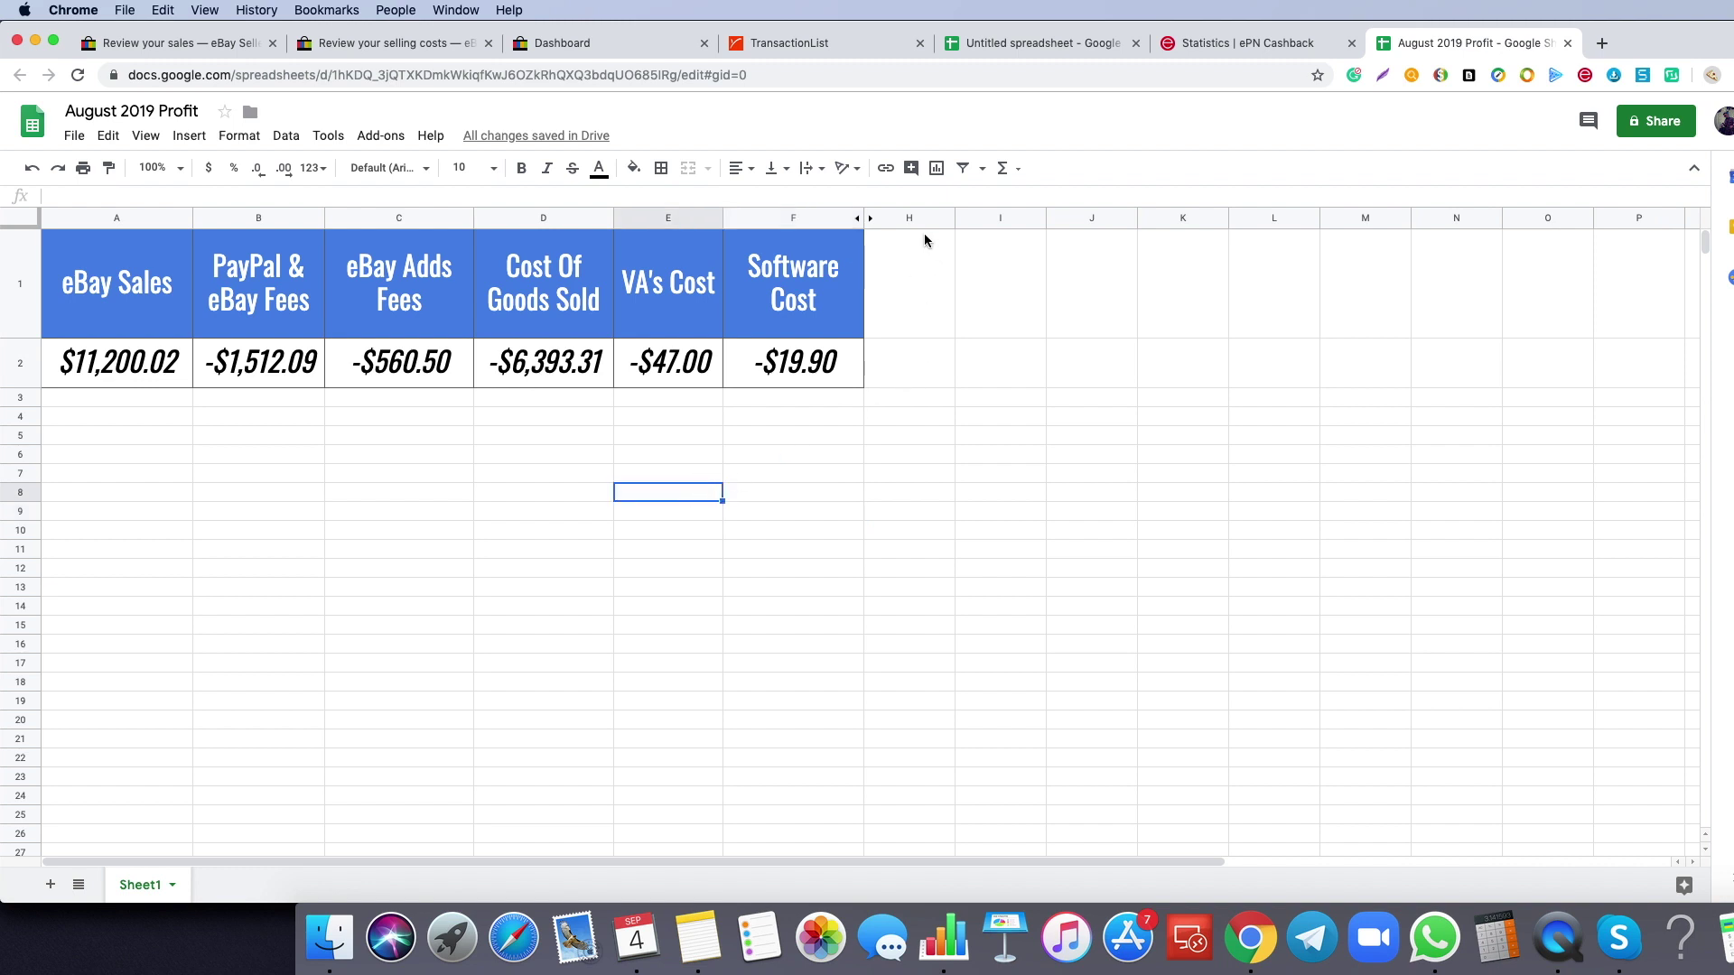
{"action": "left_click", "coordinate": [498, 479]}
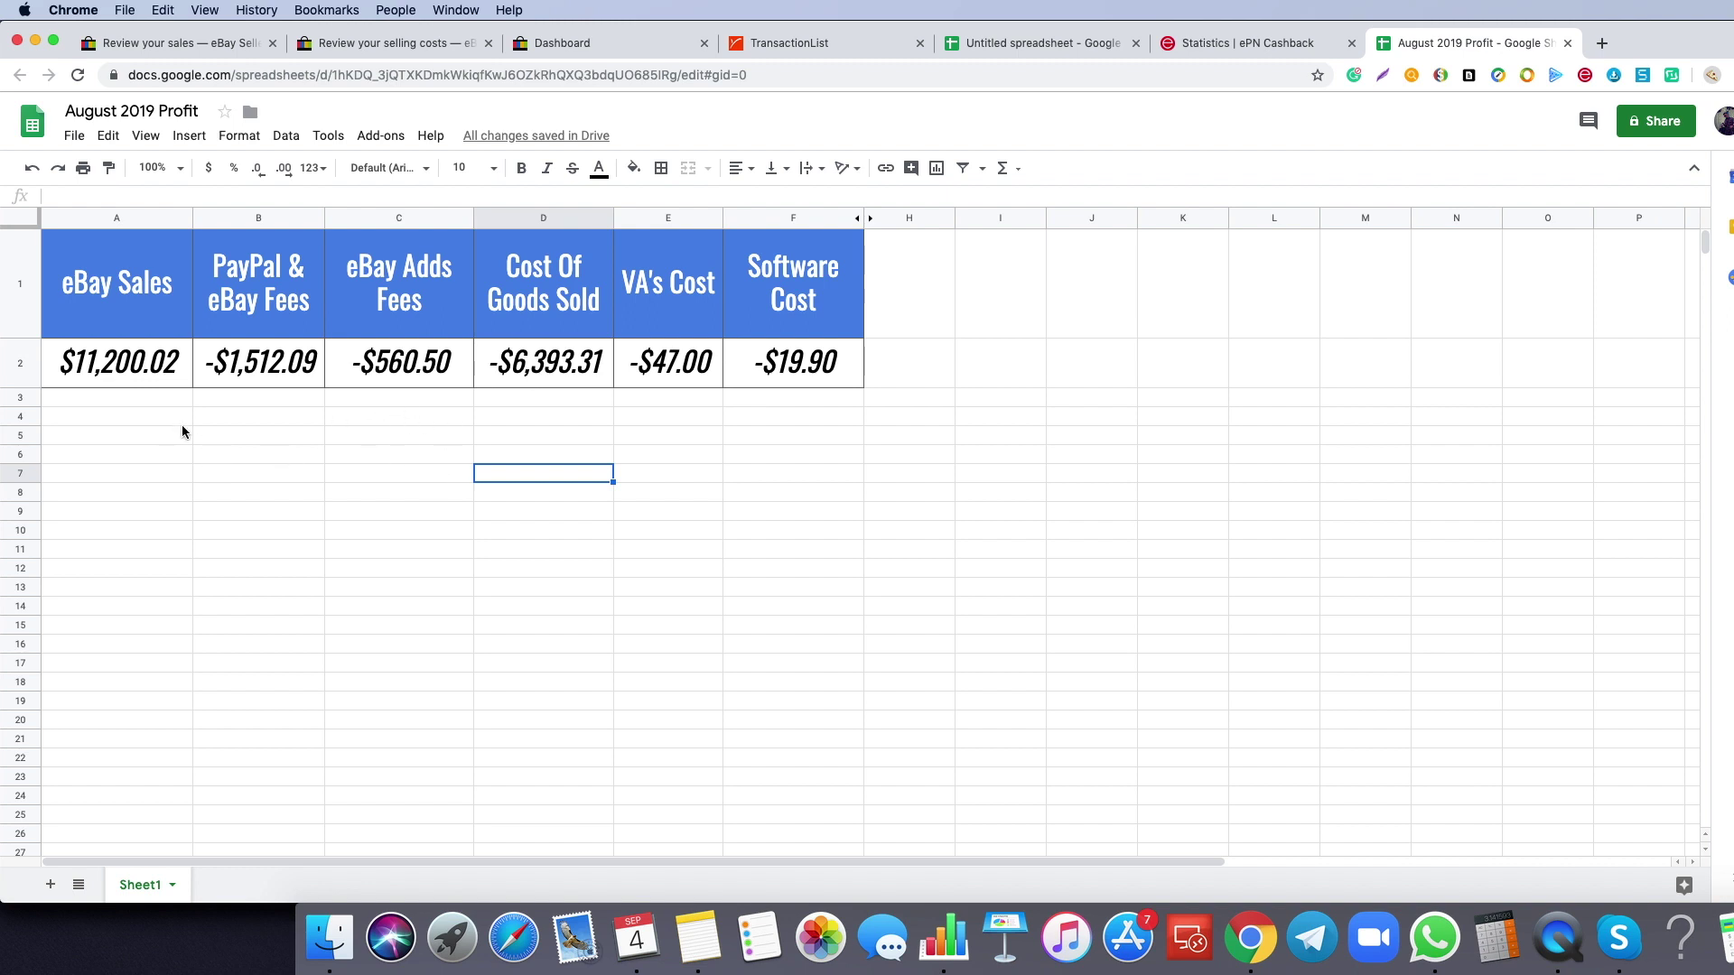
{"action": "left_click", "coordinate": [363, 417]}
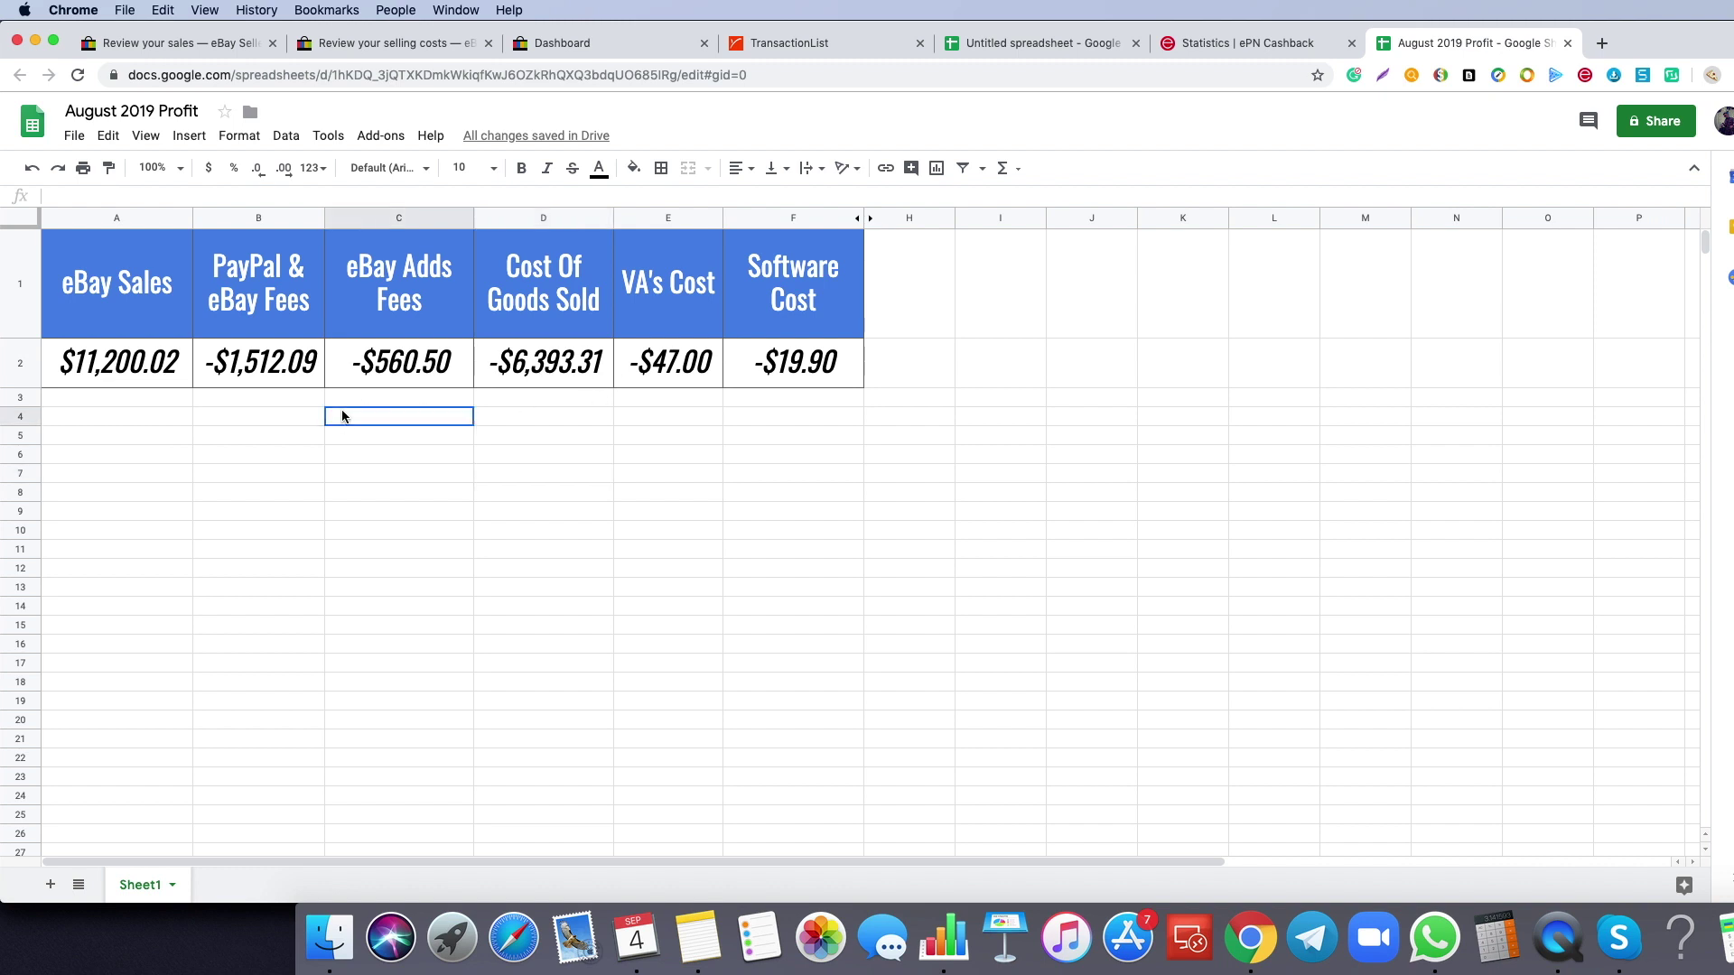
{"action": "left_click", "coordinate": [165, 419]}
{"action": "left_click", "coordinate": [152, 45]}
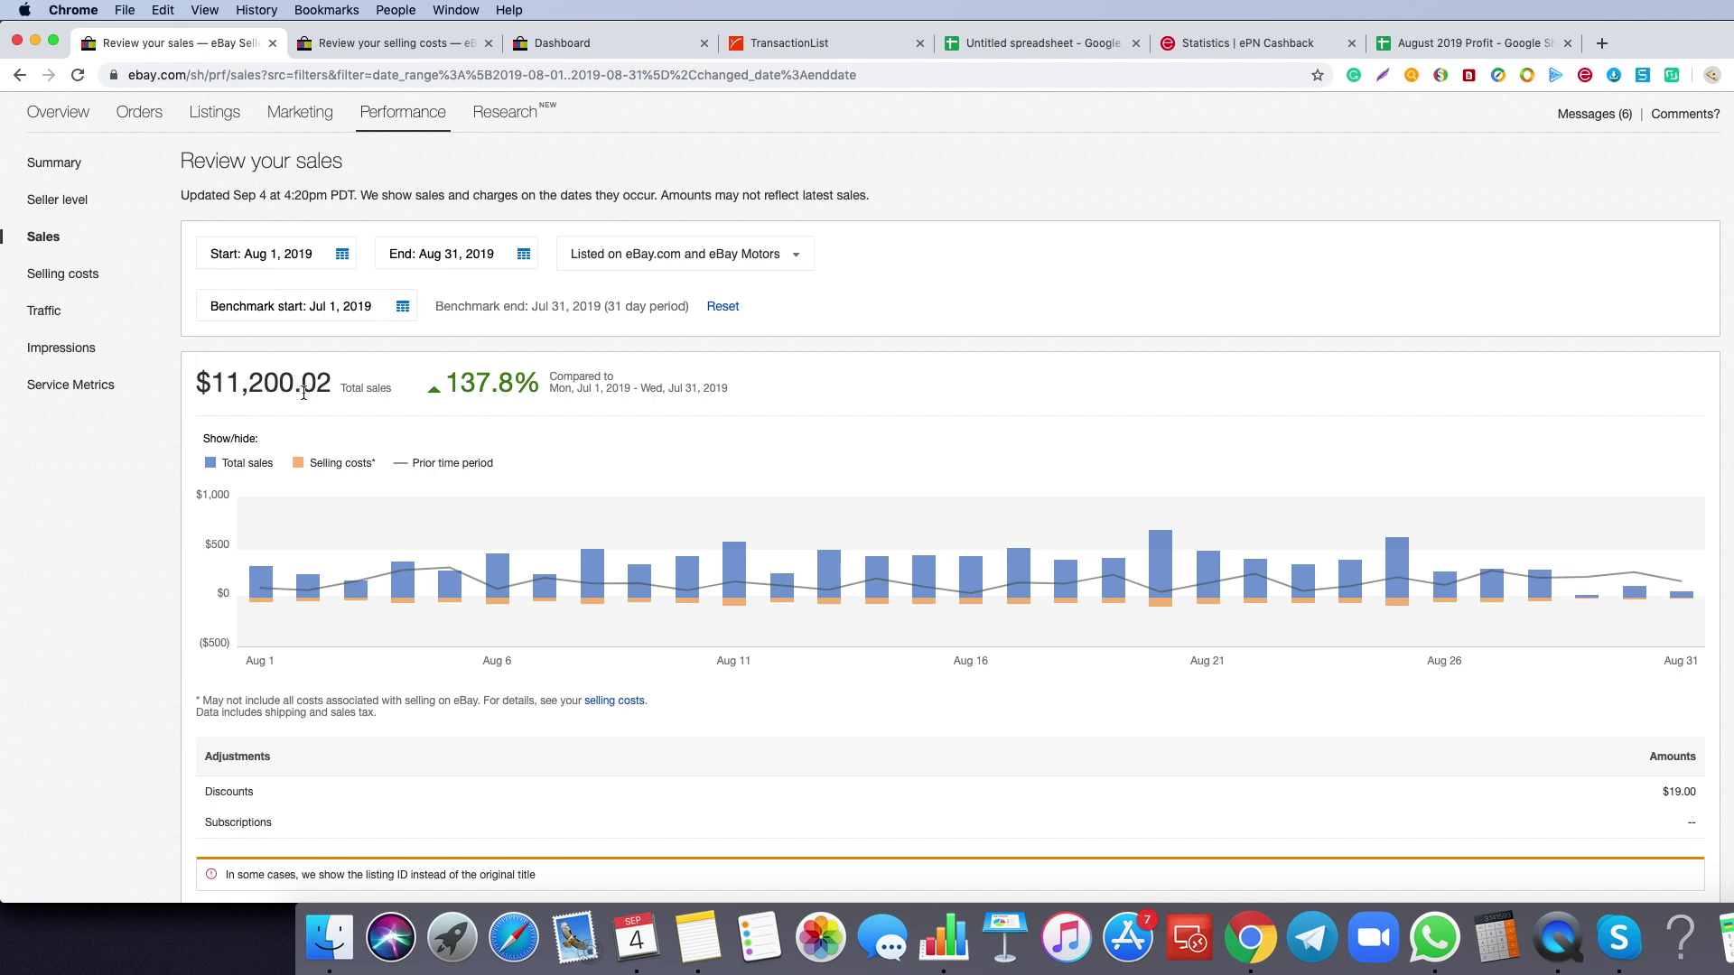
- Compare eBay's August selling costs of $1,512.09 fees against the profit sheet
{"action": "left_click", "coordinate": [1406, 51]}
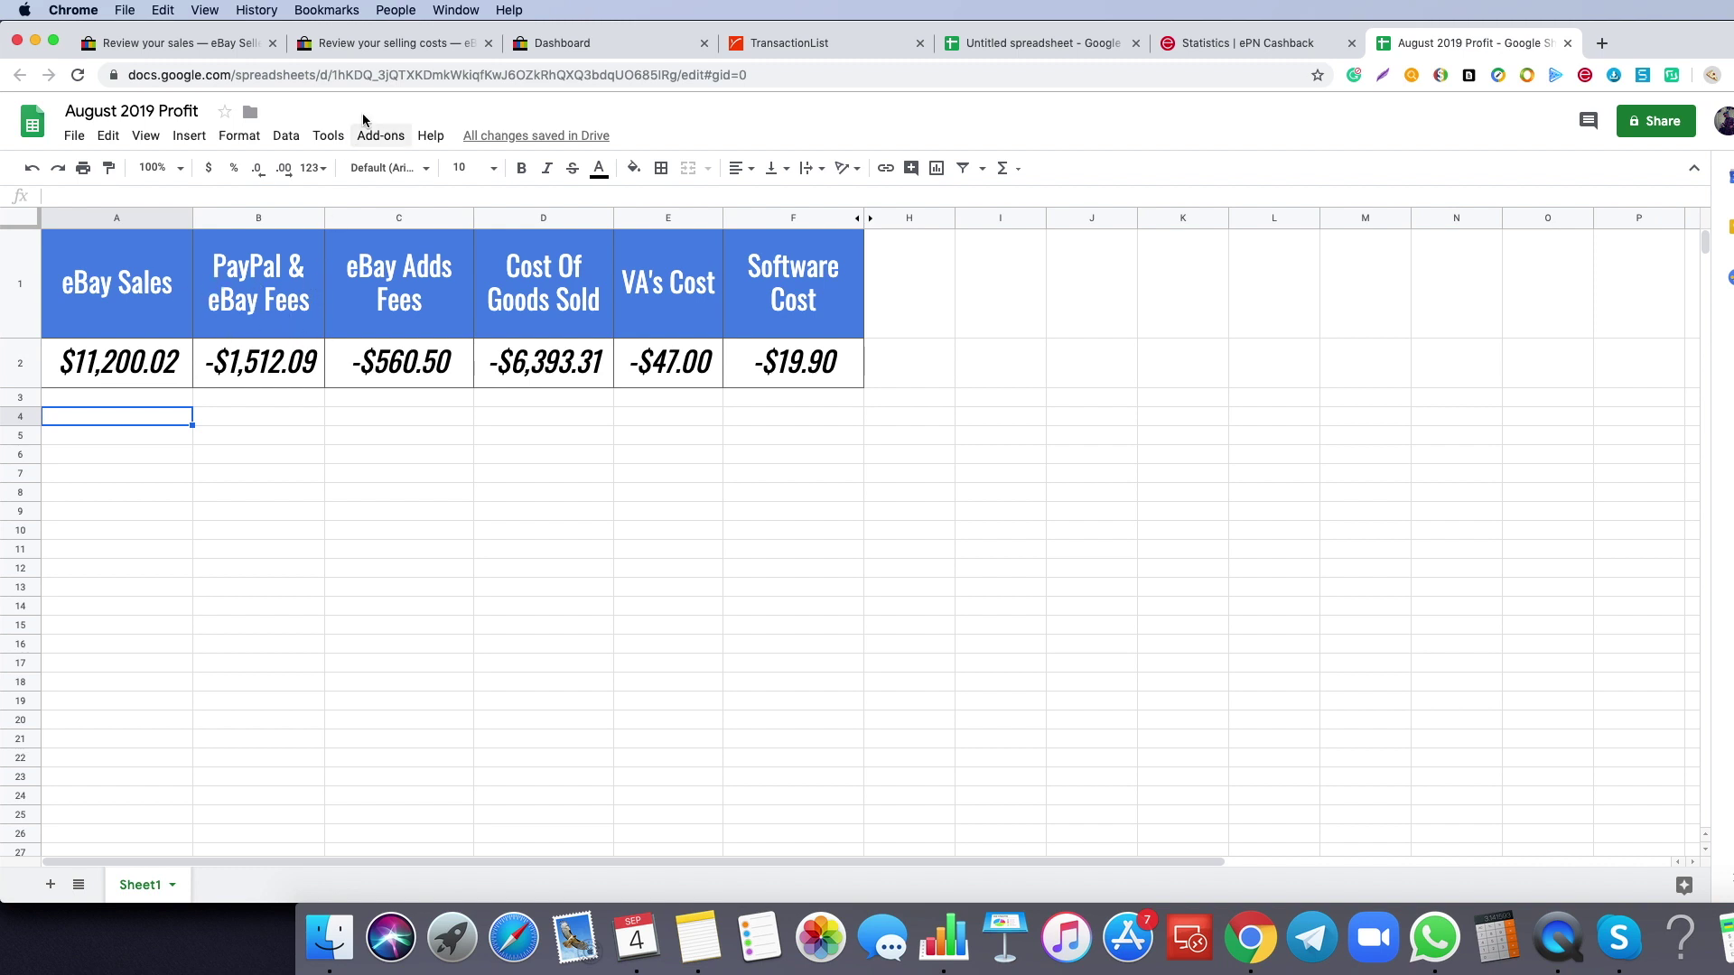
{"action": "left_click", "coordinate": [382, 50]}
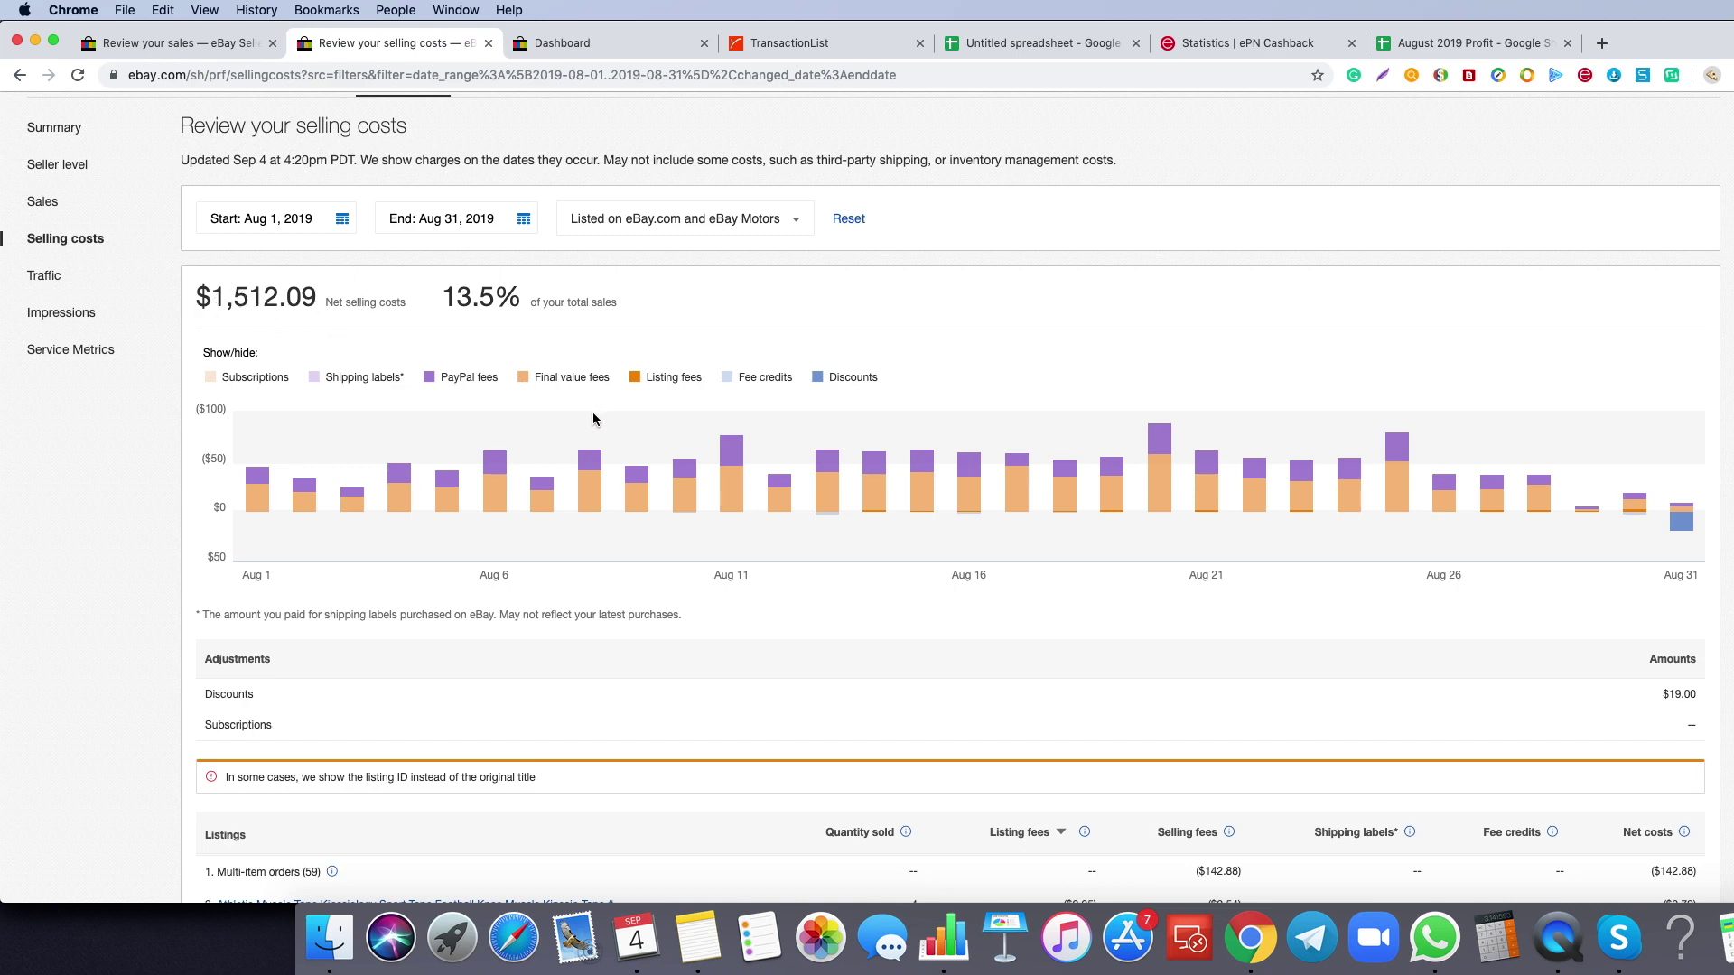
{"action": "left_click", "coordinate": [1459, 45]}
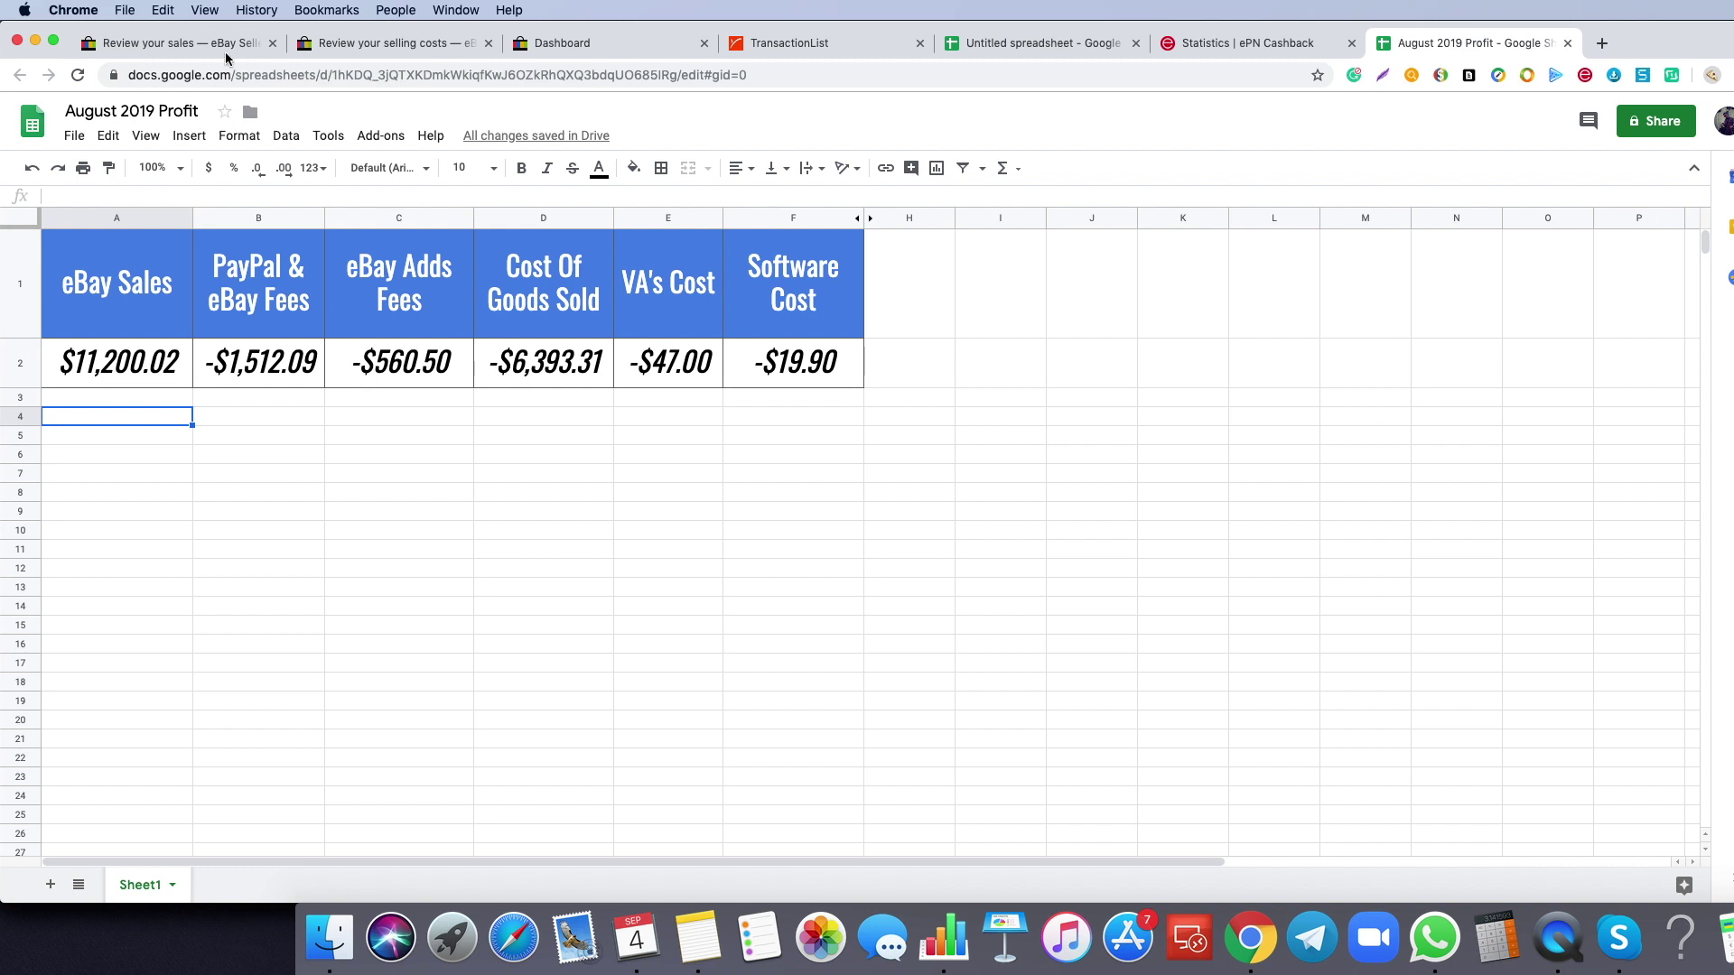
{"action": "left_click", "coordinate": [379, 44]}
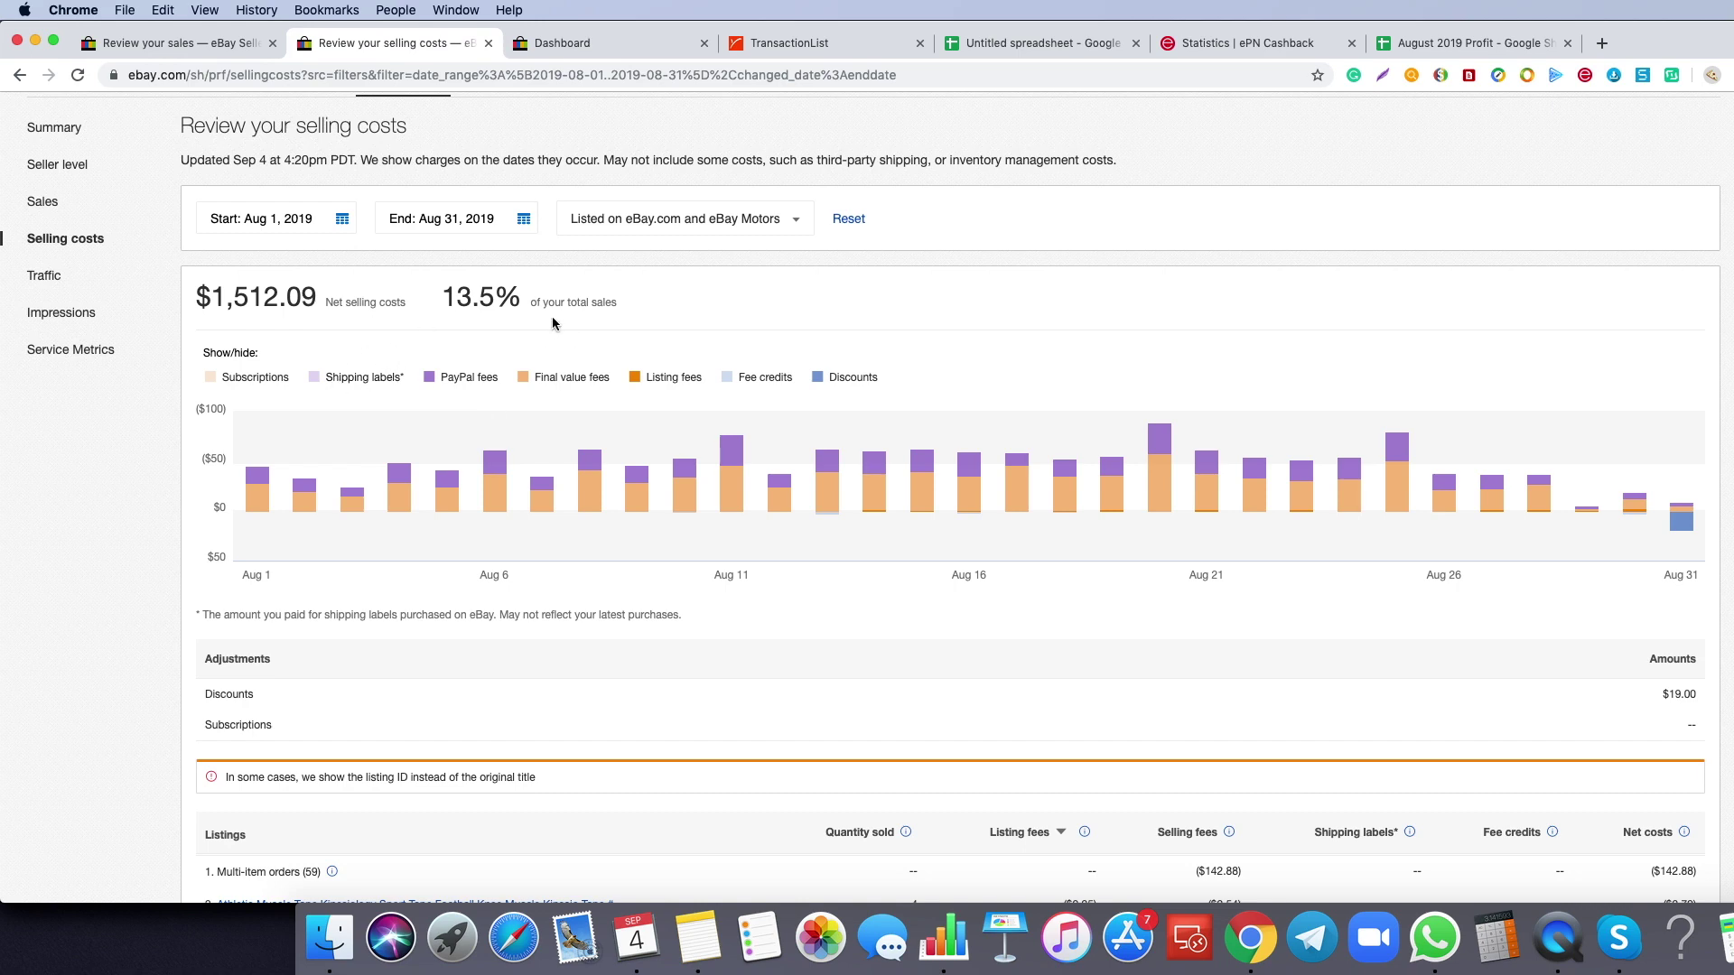
- Highlight the 560.50 ad fees on the Promoted Listings dashboard and match them to the sheet
{"action": "left_click", "coordinate": [578, 54]}
{"action": "scroll", "coordinate": [1011, 438], "scroll_direction": "down", "scroll_amount": 1}
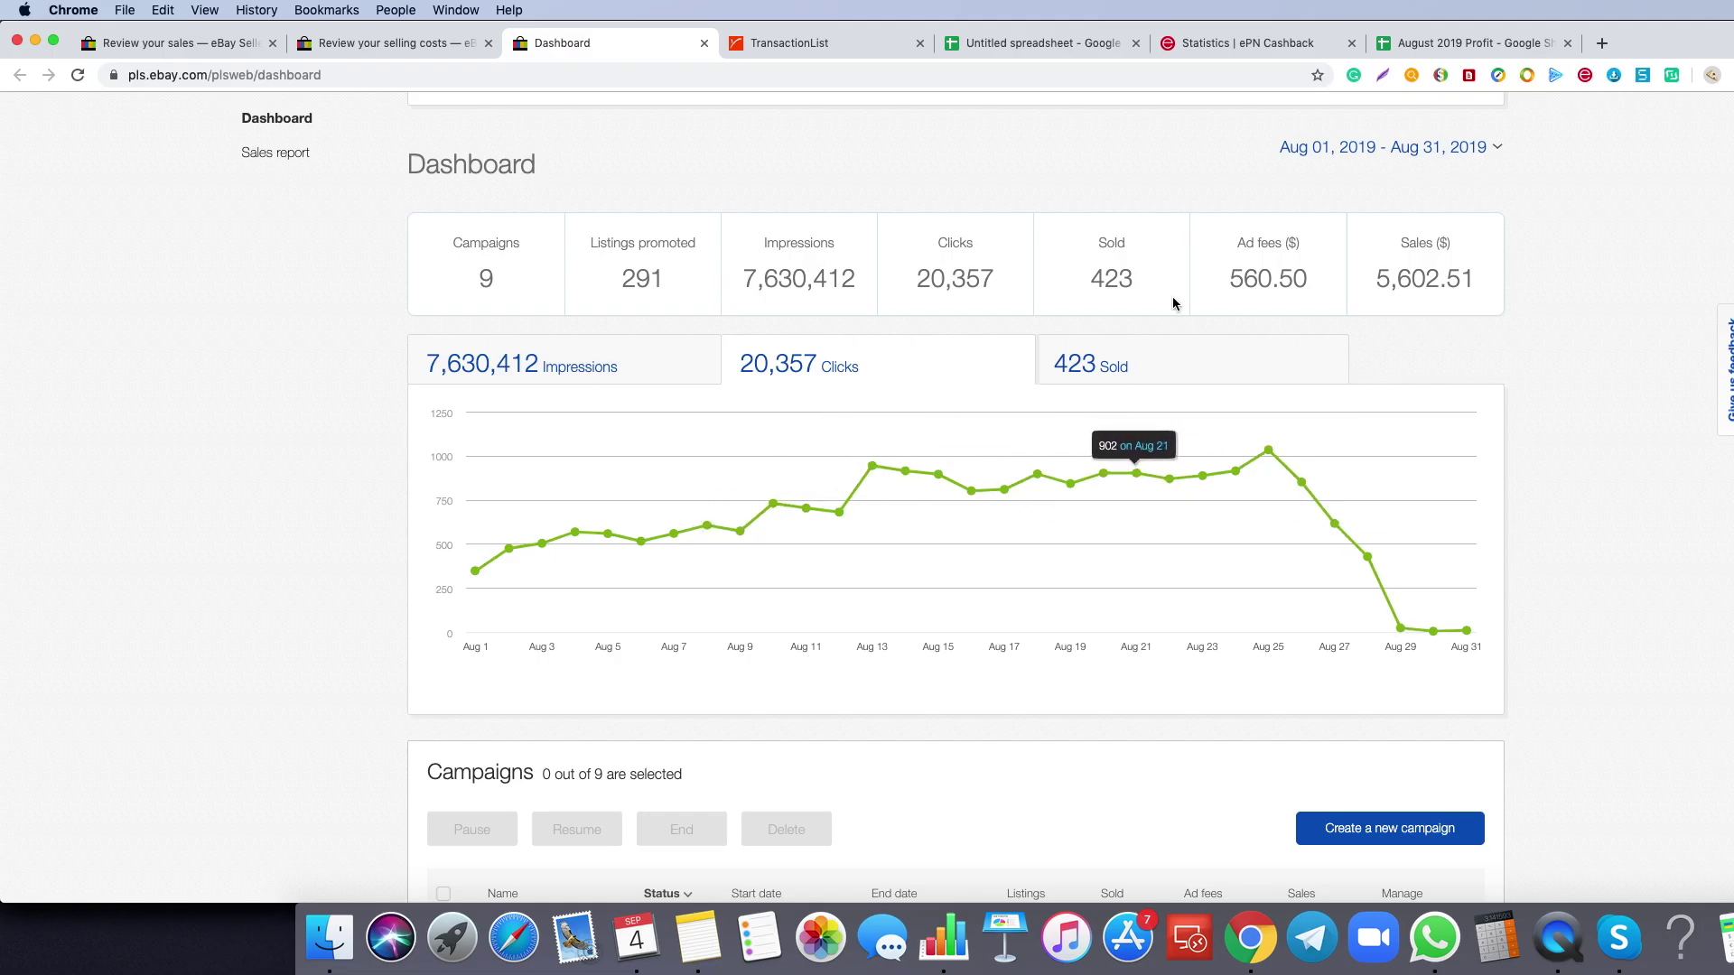
{"action": "left_click_drag", "start_coordinate": [1229, 280], "coordinate": [1319, 278]}
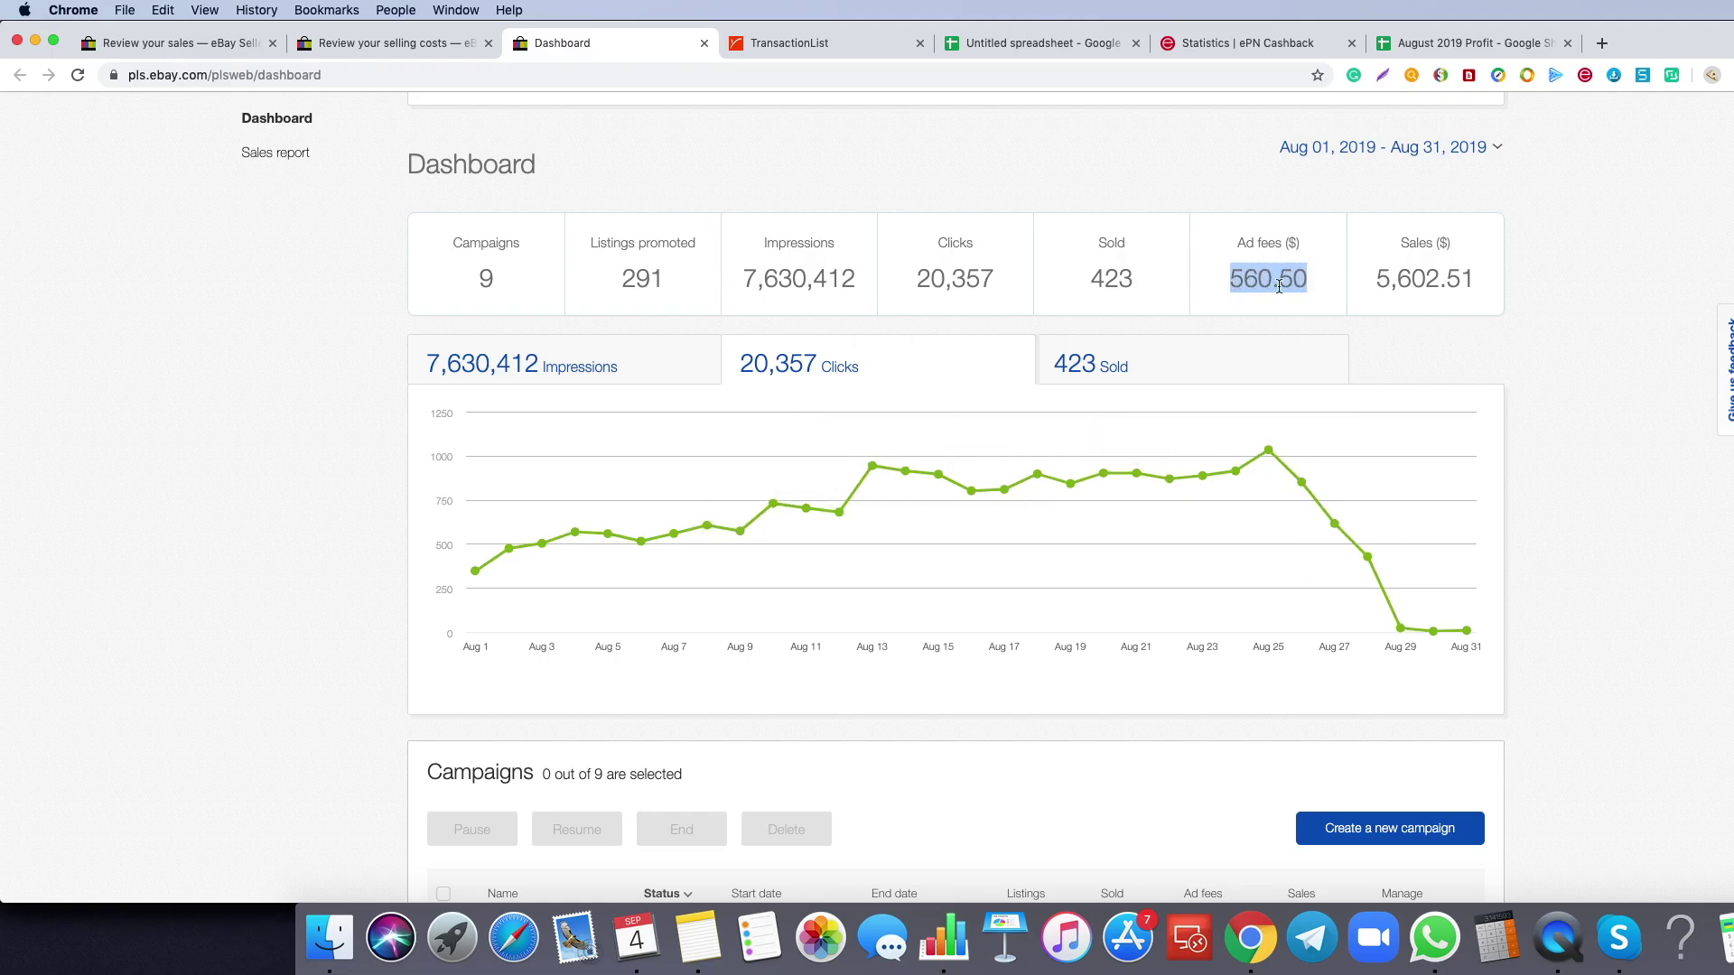
{"action": "left_click", "coordinate": [1422, 49]}
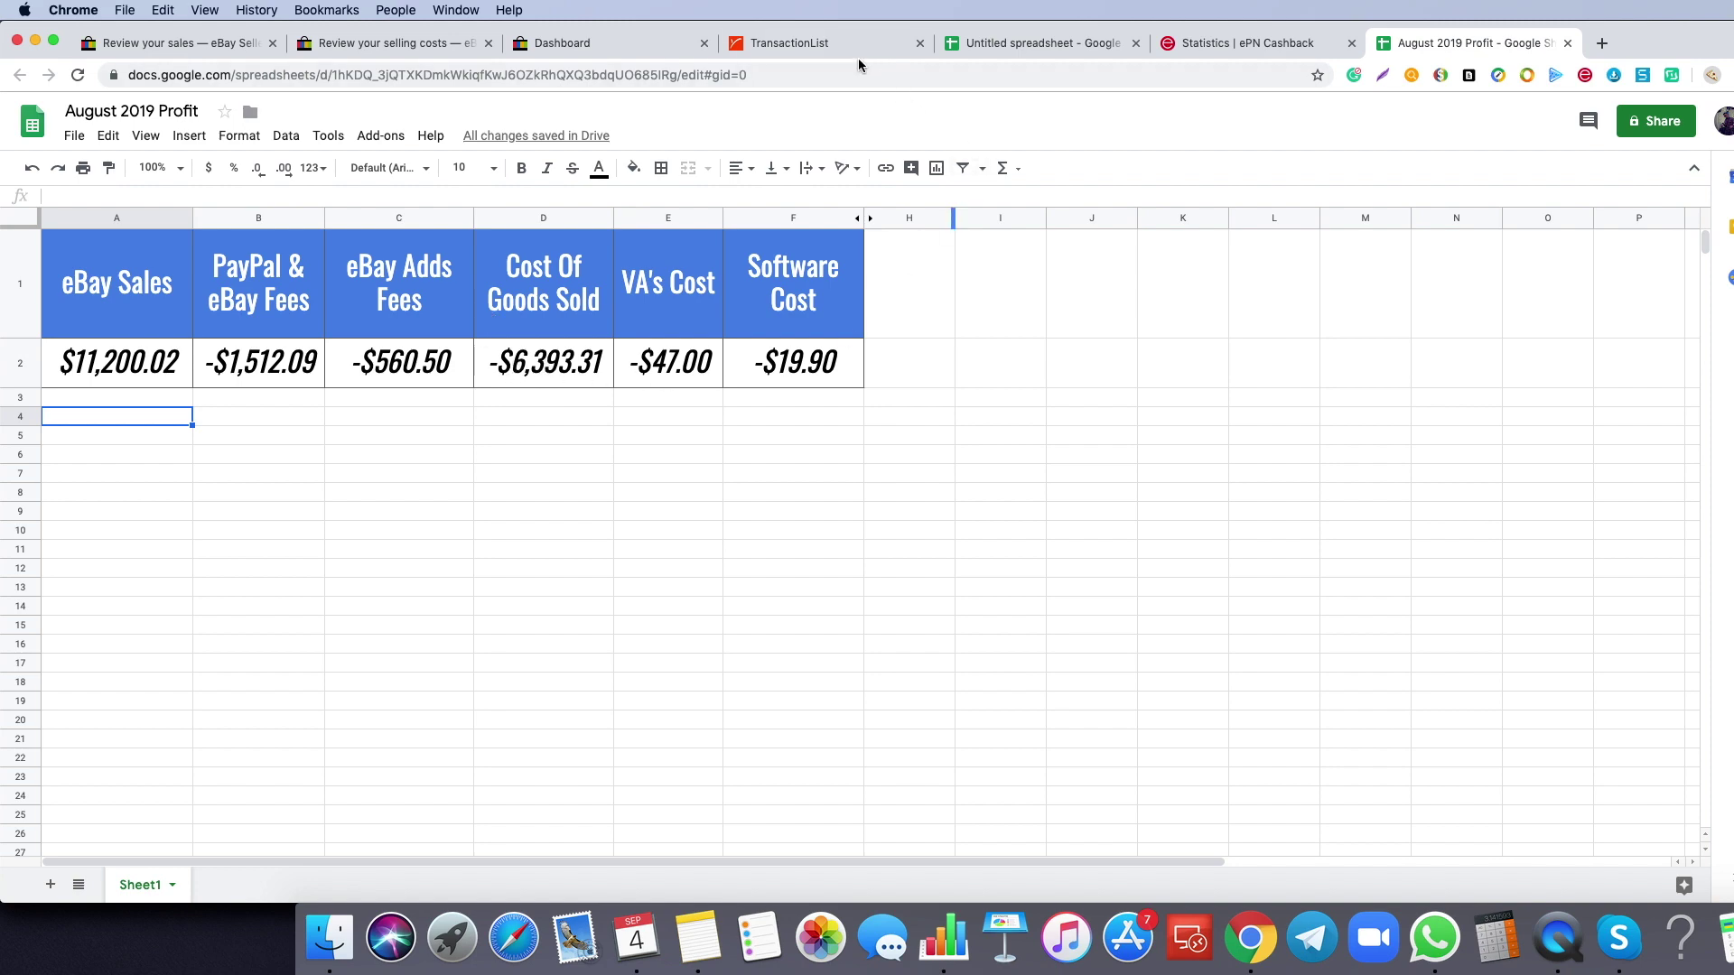
{"action": "left_click", "coordinate": [795, 42]}
- Scroll through Payoneer's August 2019 card purchases, then switch to the untitled purchase-amounts spreadsheet
{"action": "scroll", "coordinate": [743, 369], "scroll_direction": "up", "scroll_amount": 5}
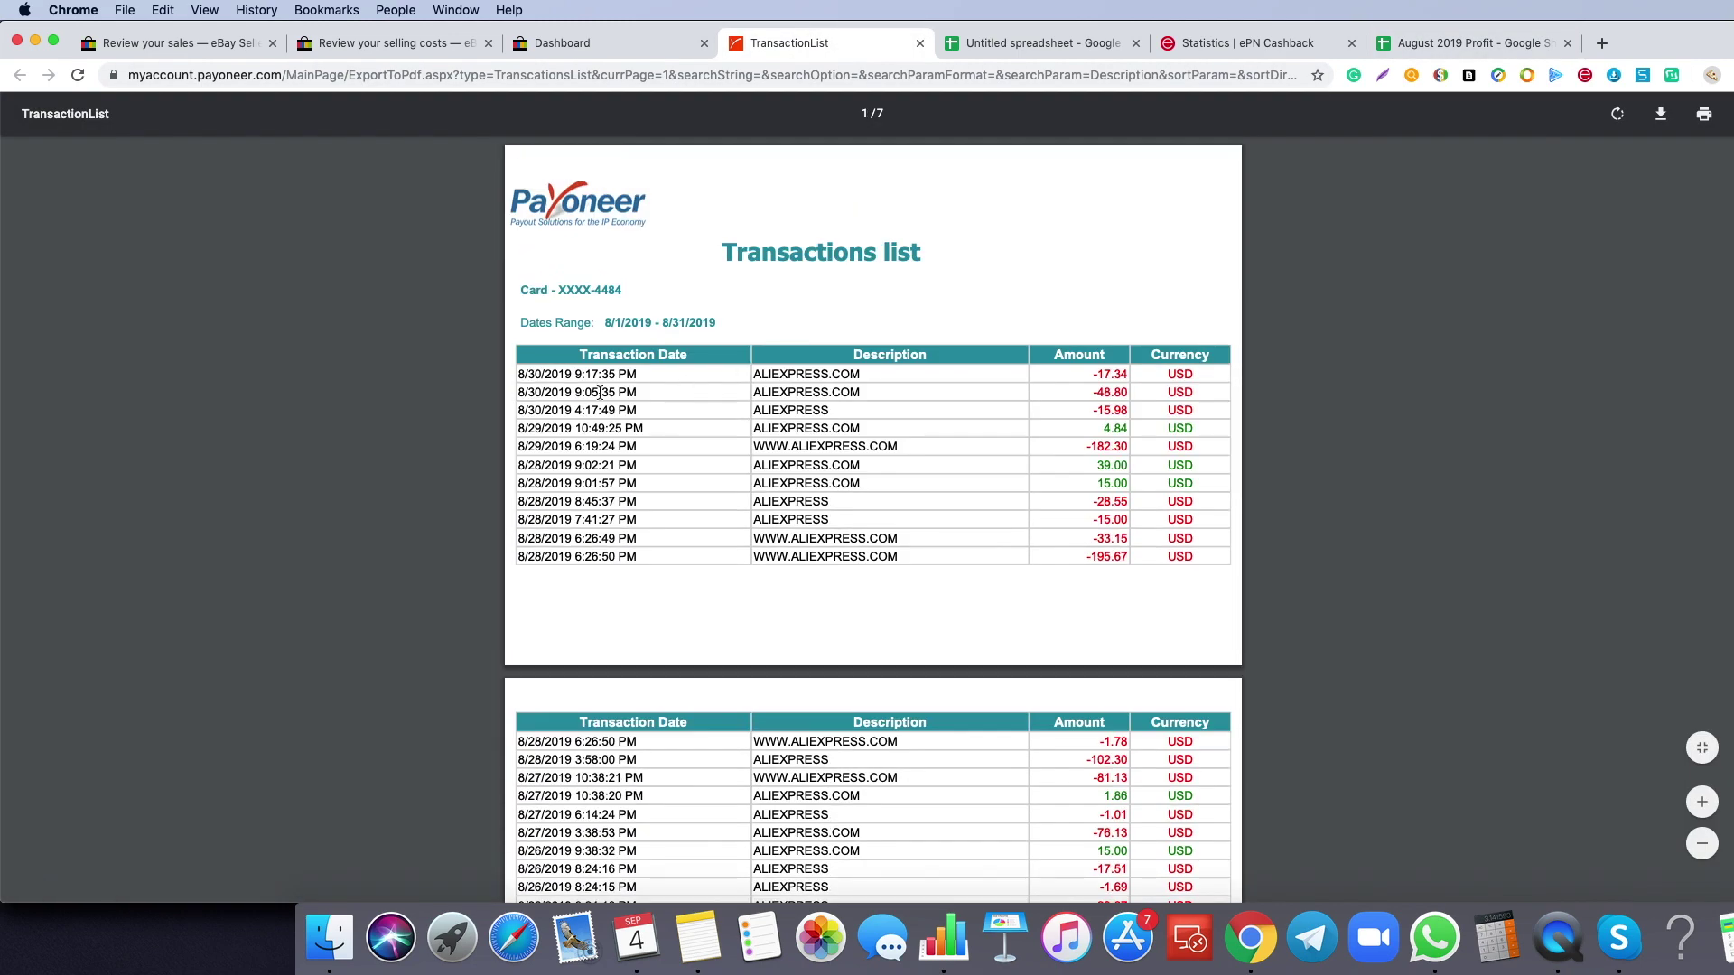
{"action": "scroll", "coordinate": [743, 369], "scroll_direction": "down", "scroll_amount": 5}
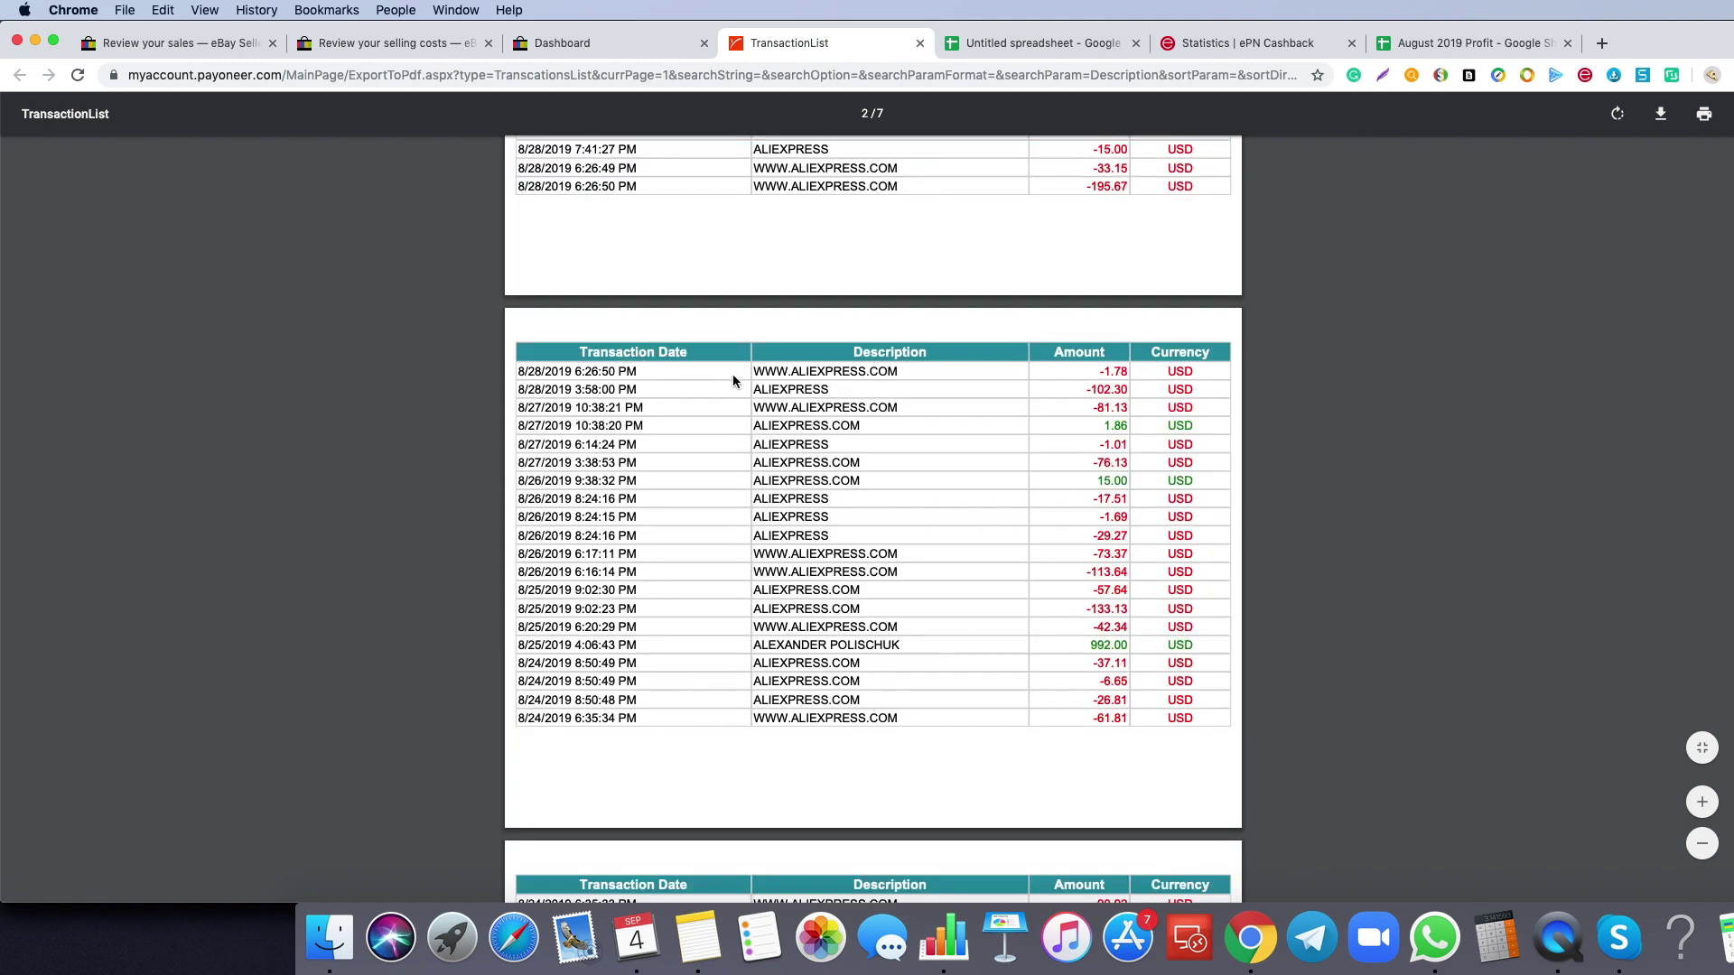
{"action": "scroll", "coordinate": [733, 374], "scroll_direction": "down", "scroll_amount": 10}
{"action": "scroll", "coordinate": [743, 372], "scroll_direction": "up", "scroll_amount": 5}
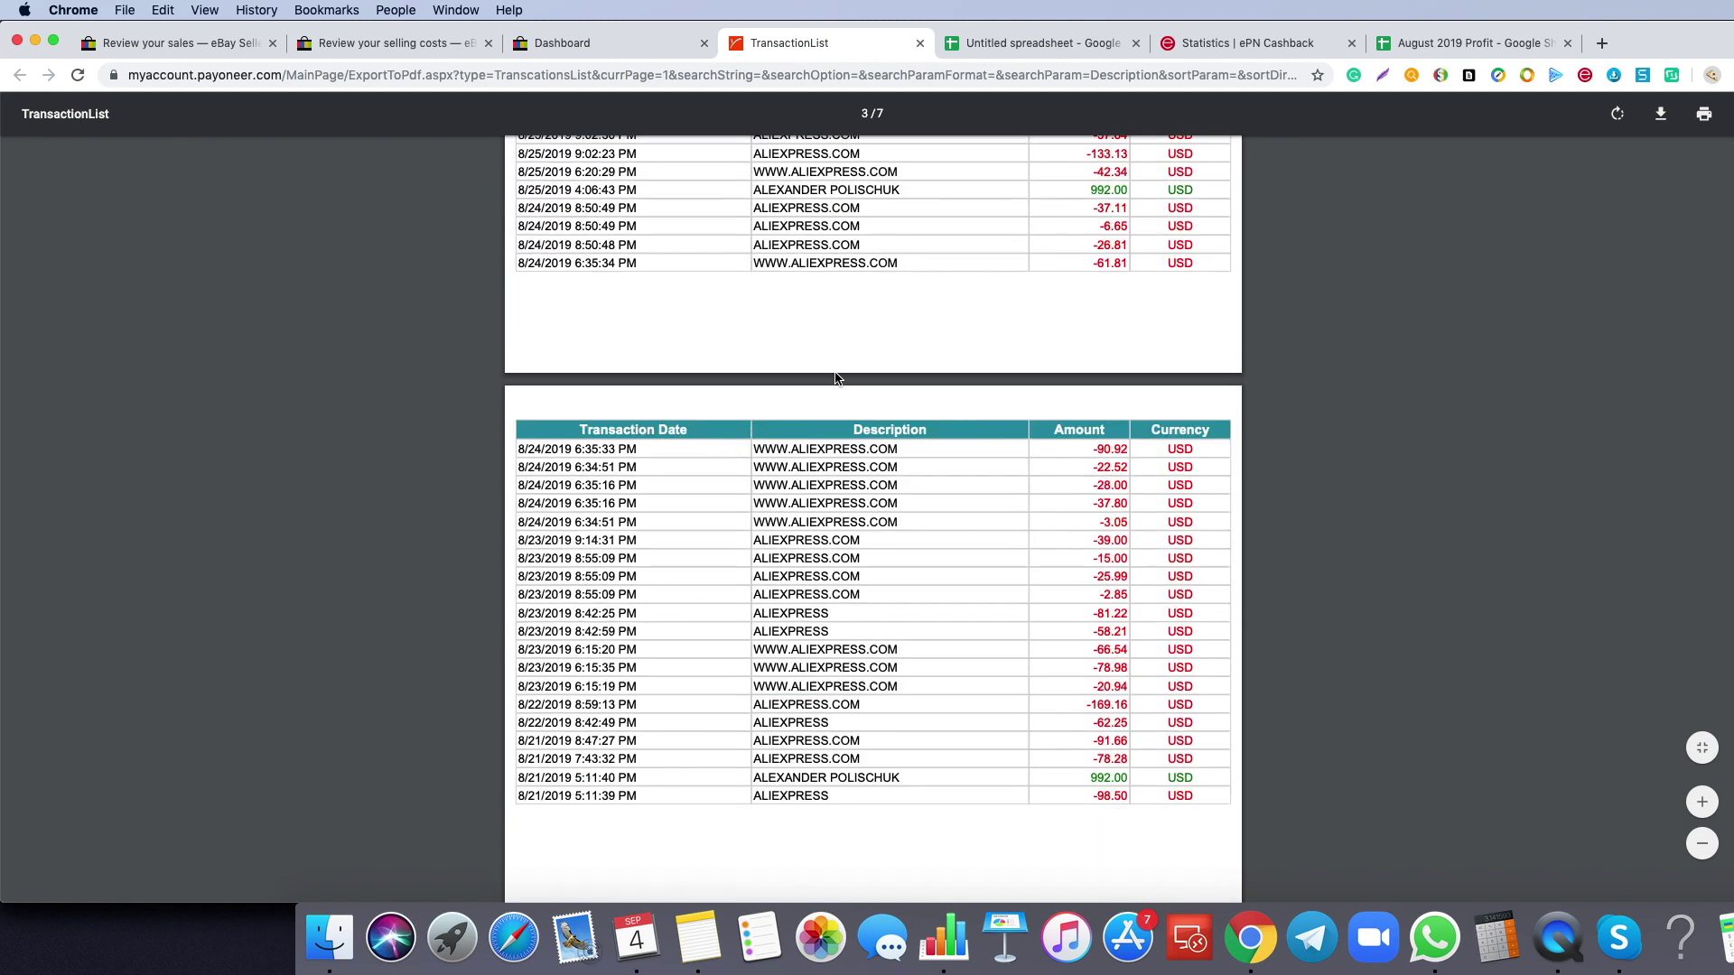
{"action": "left_click", "coordinate": [1000, 47]}
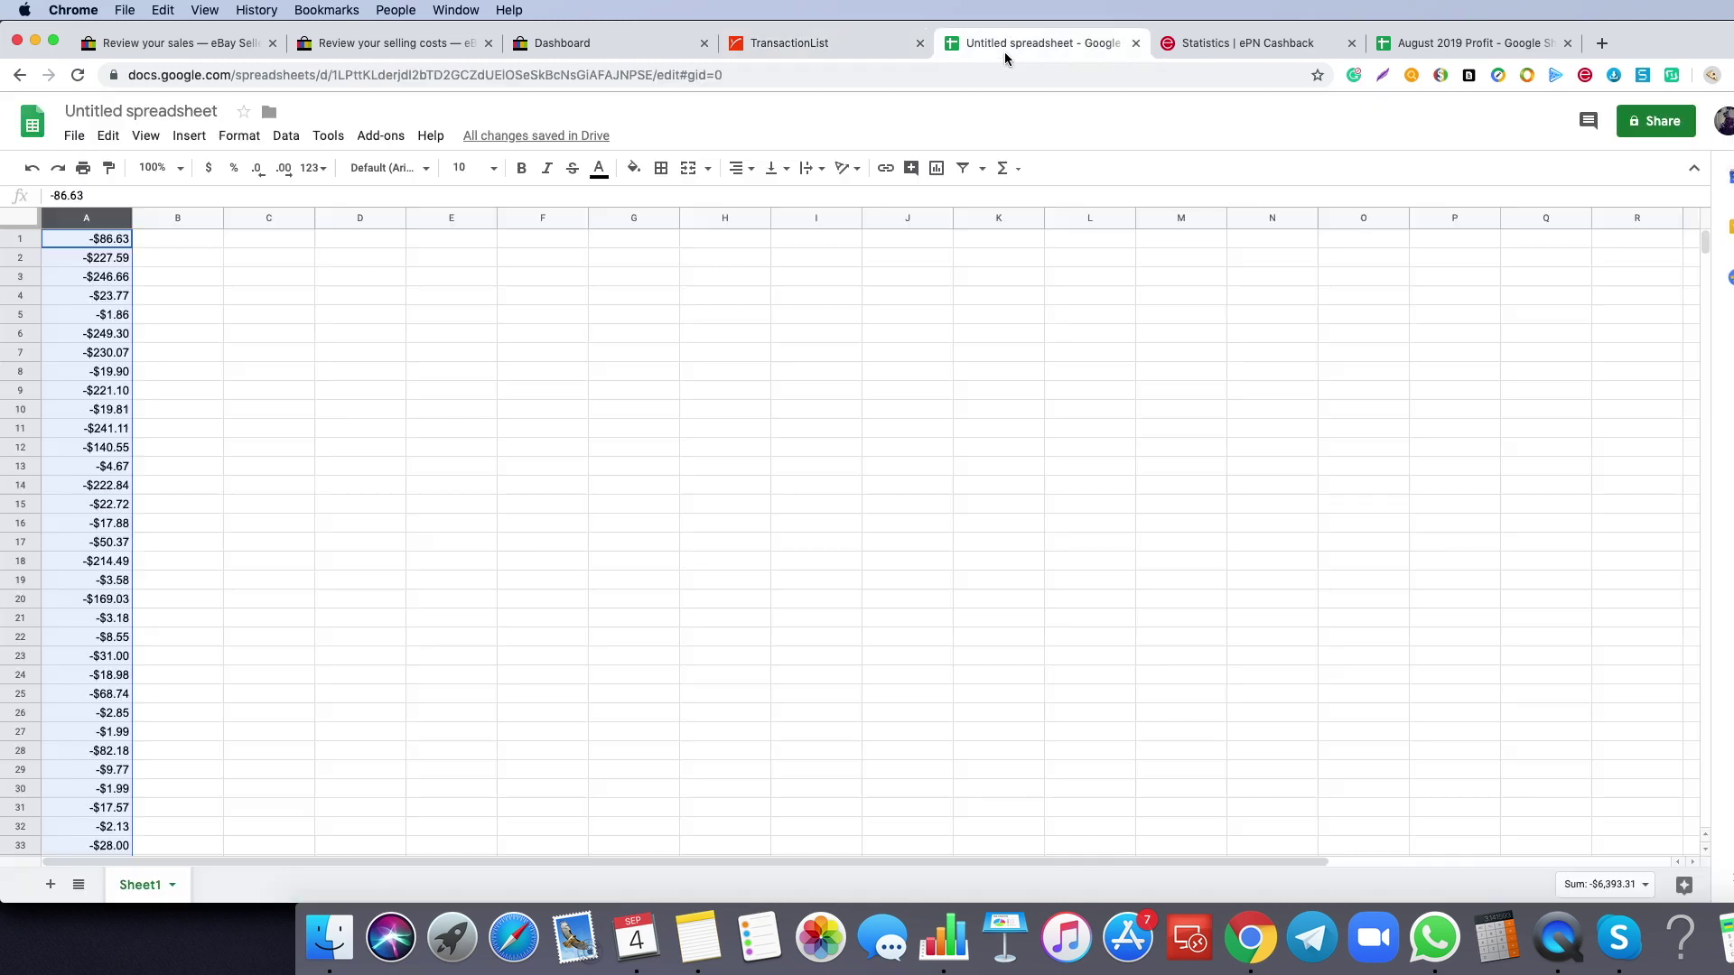
- Select column A to see its -$6,393.31 sum, then return to the August 2019 Profit sheet
{"action": "left_click", "coordinate": [271, 322]}
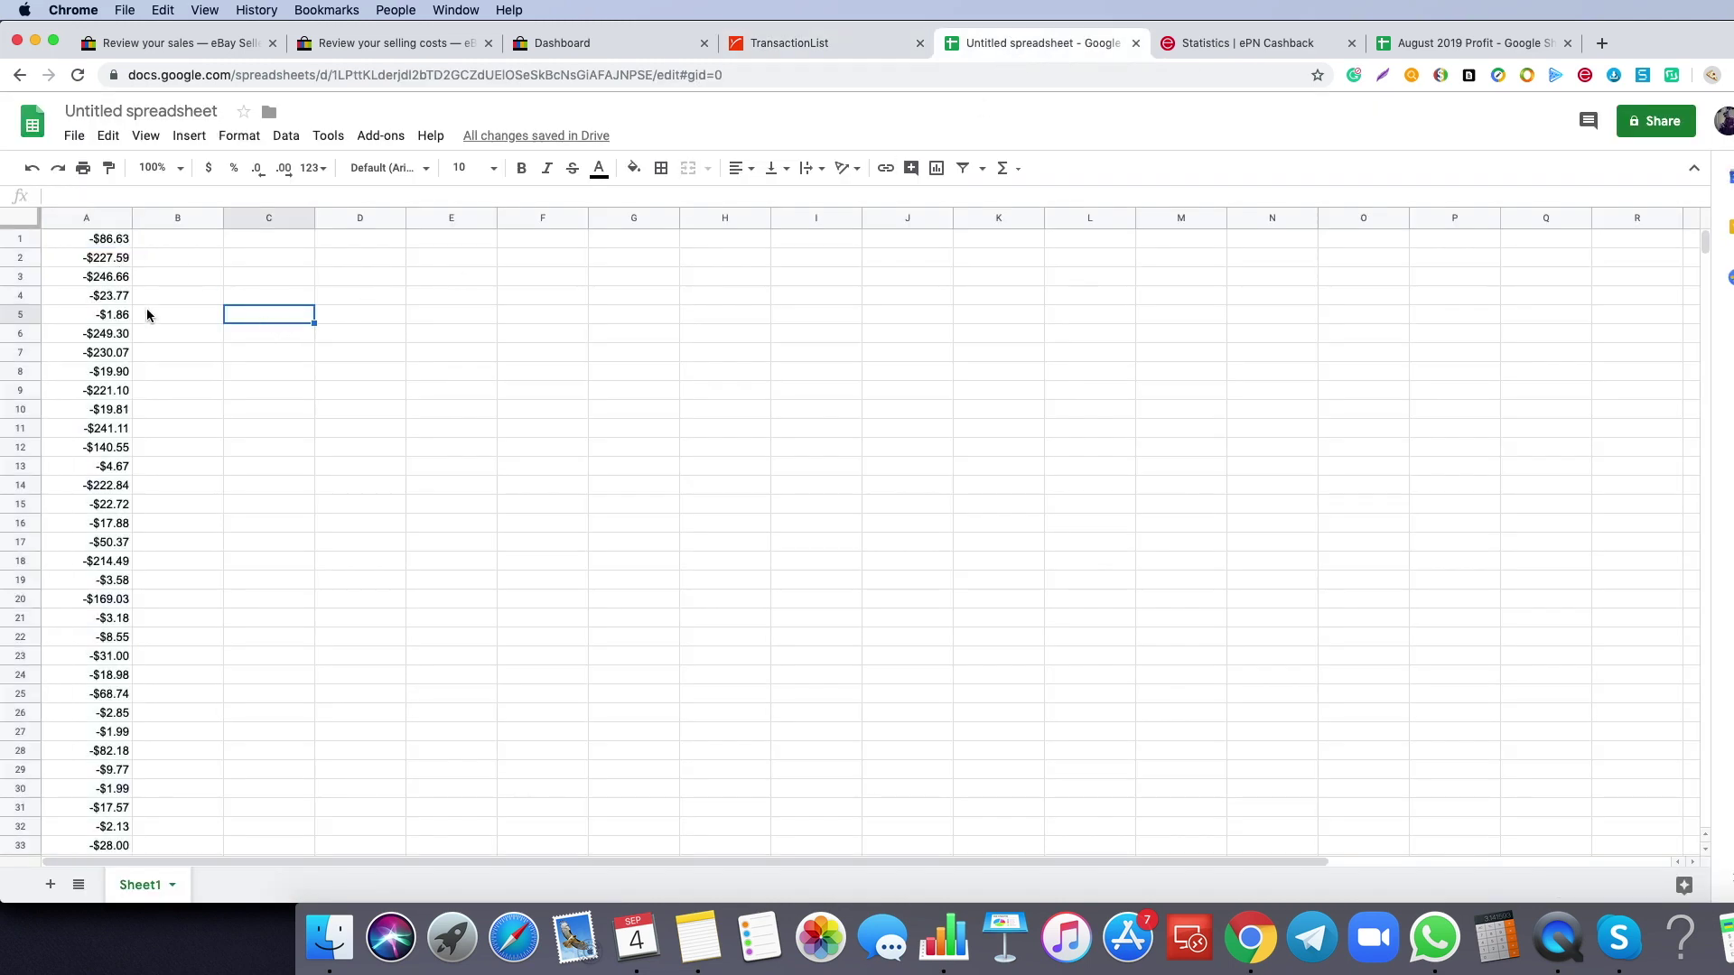
{"action": "left_click", "coordinate": [86, 218]}
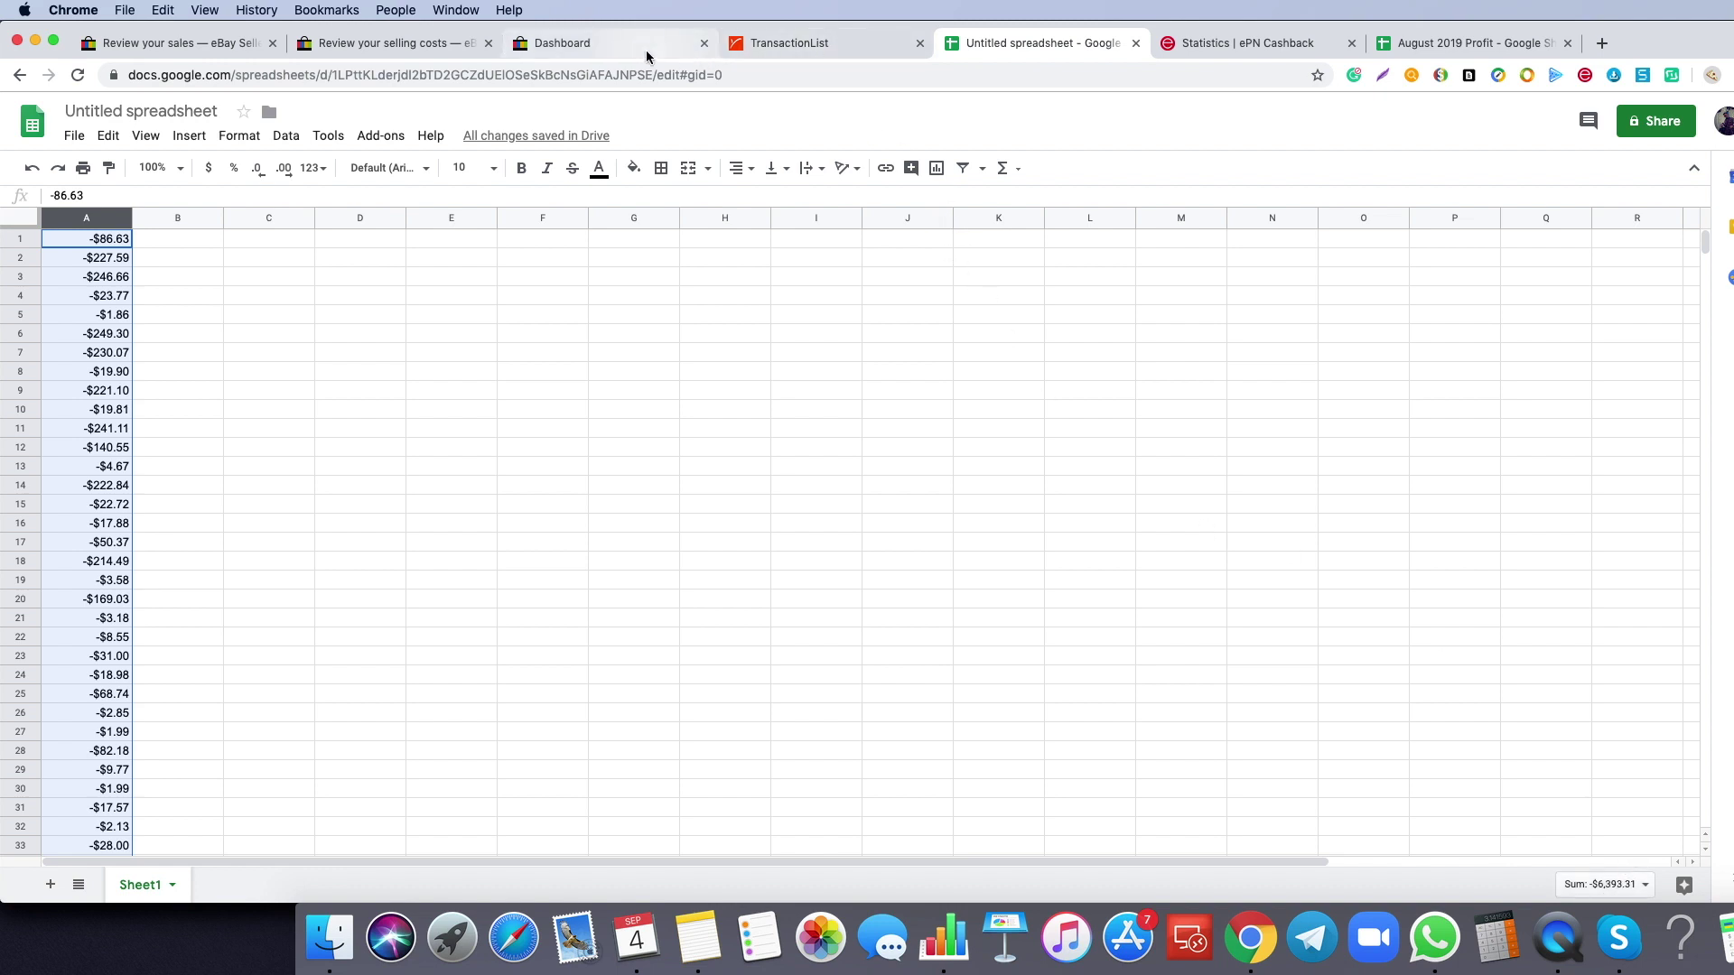
{"action": "left_click", "coordinate": [1456, 43]}
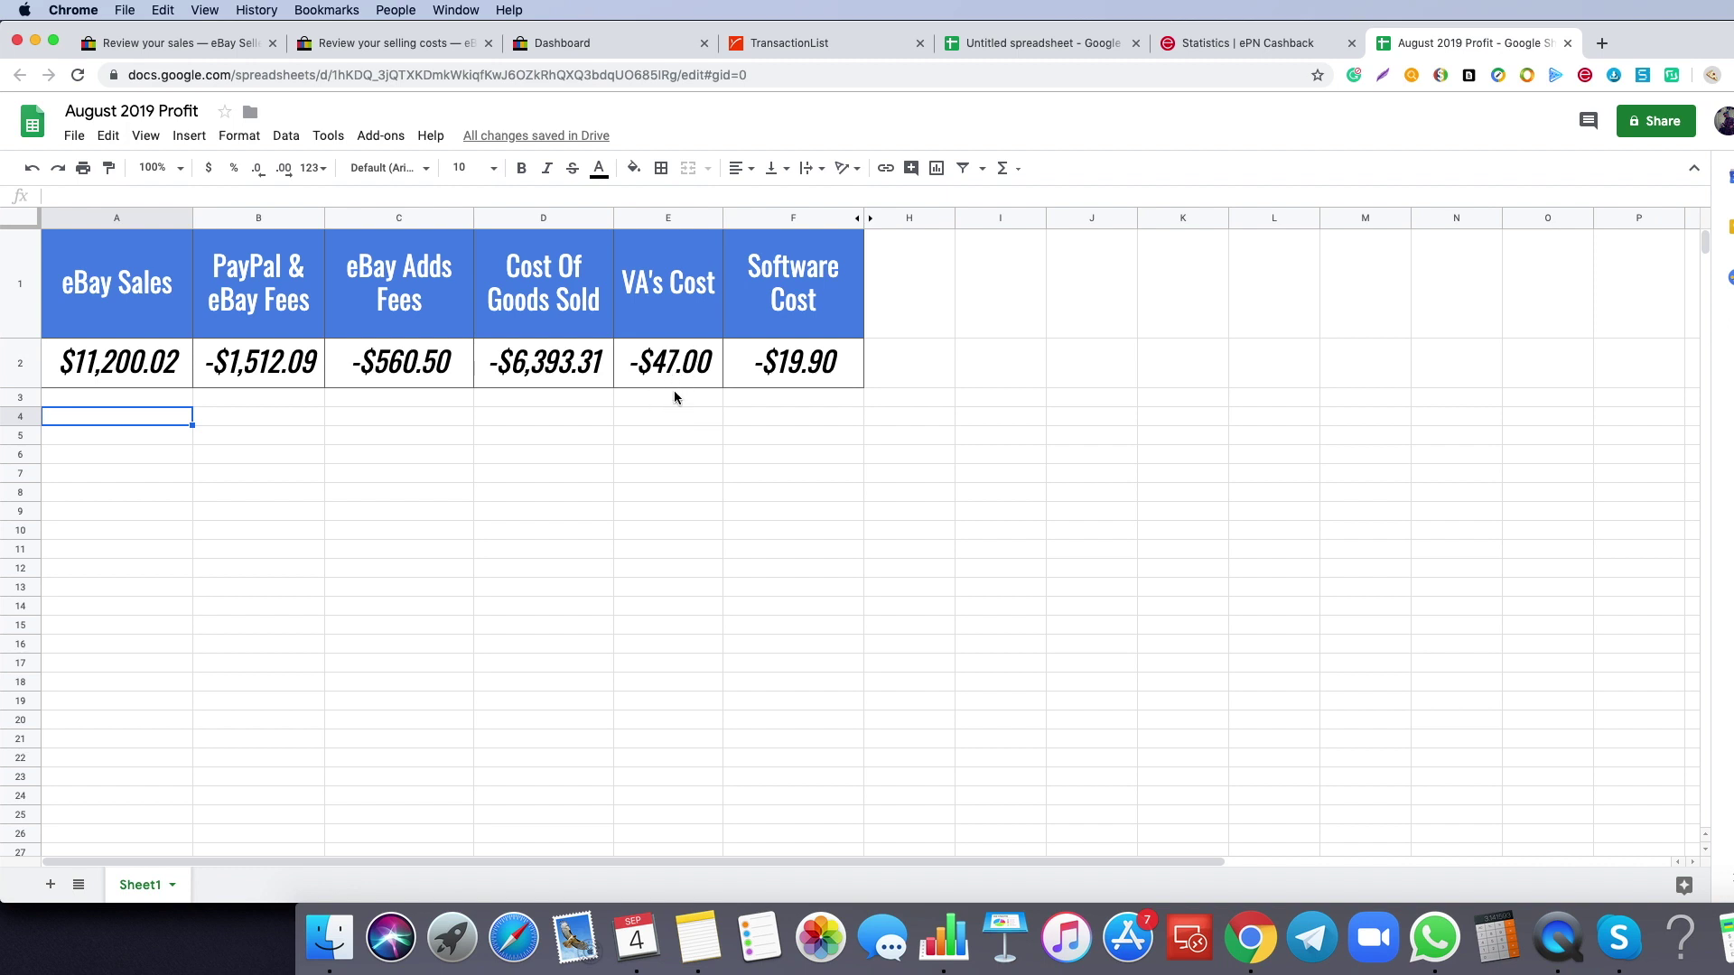
{"action": "left_click", "coordinate": [676, 424]}
{"action": "left_click", "coordinate": [782, 374]}
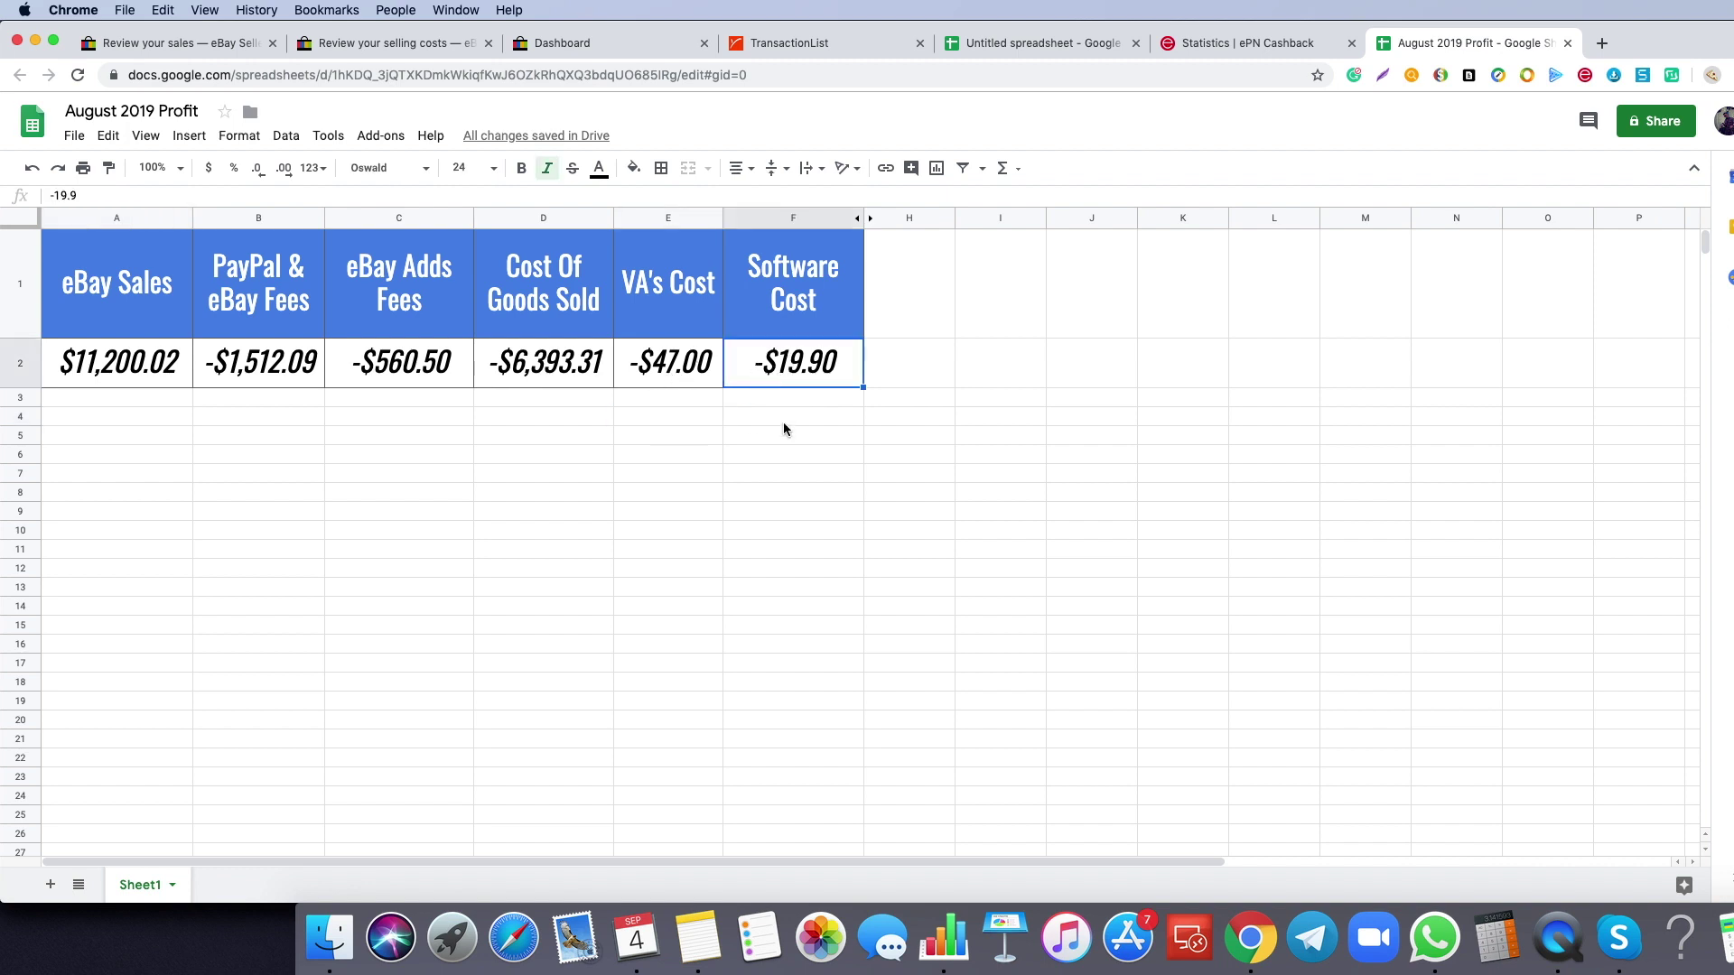
{"action": "left_click", "coordinate": [783, 424]}
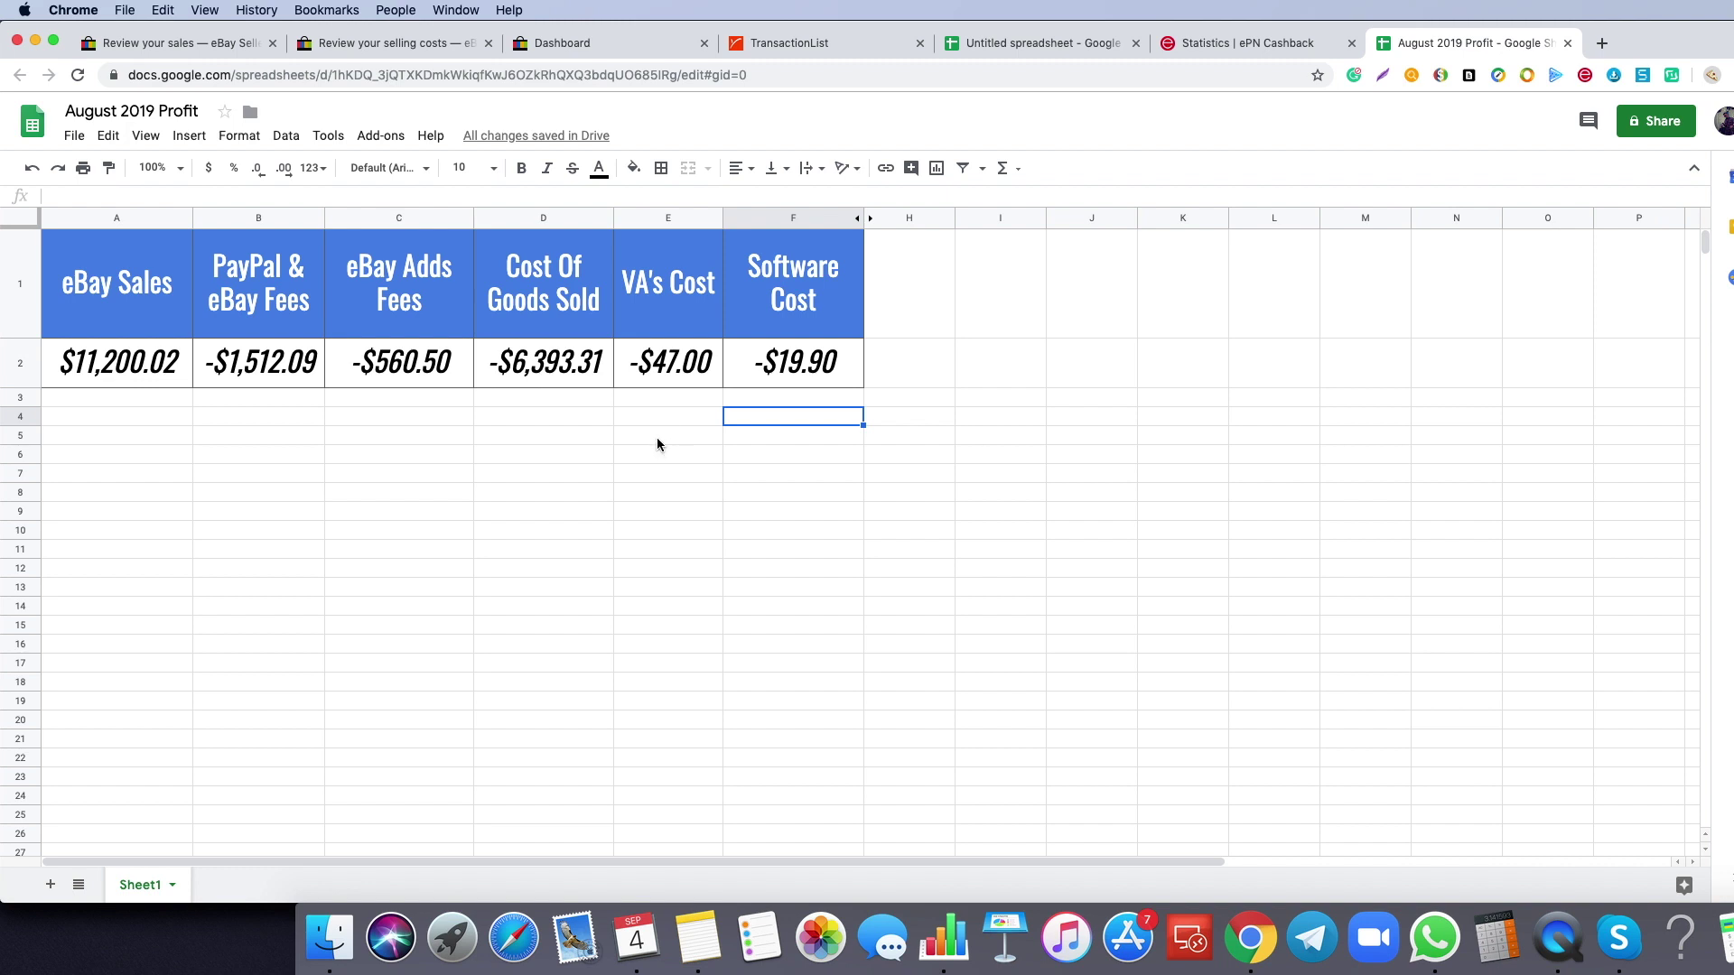
{"action": "left_click", "coordinate": [637, 459]}
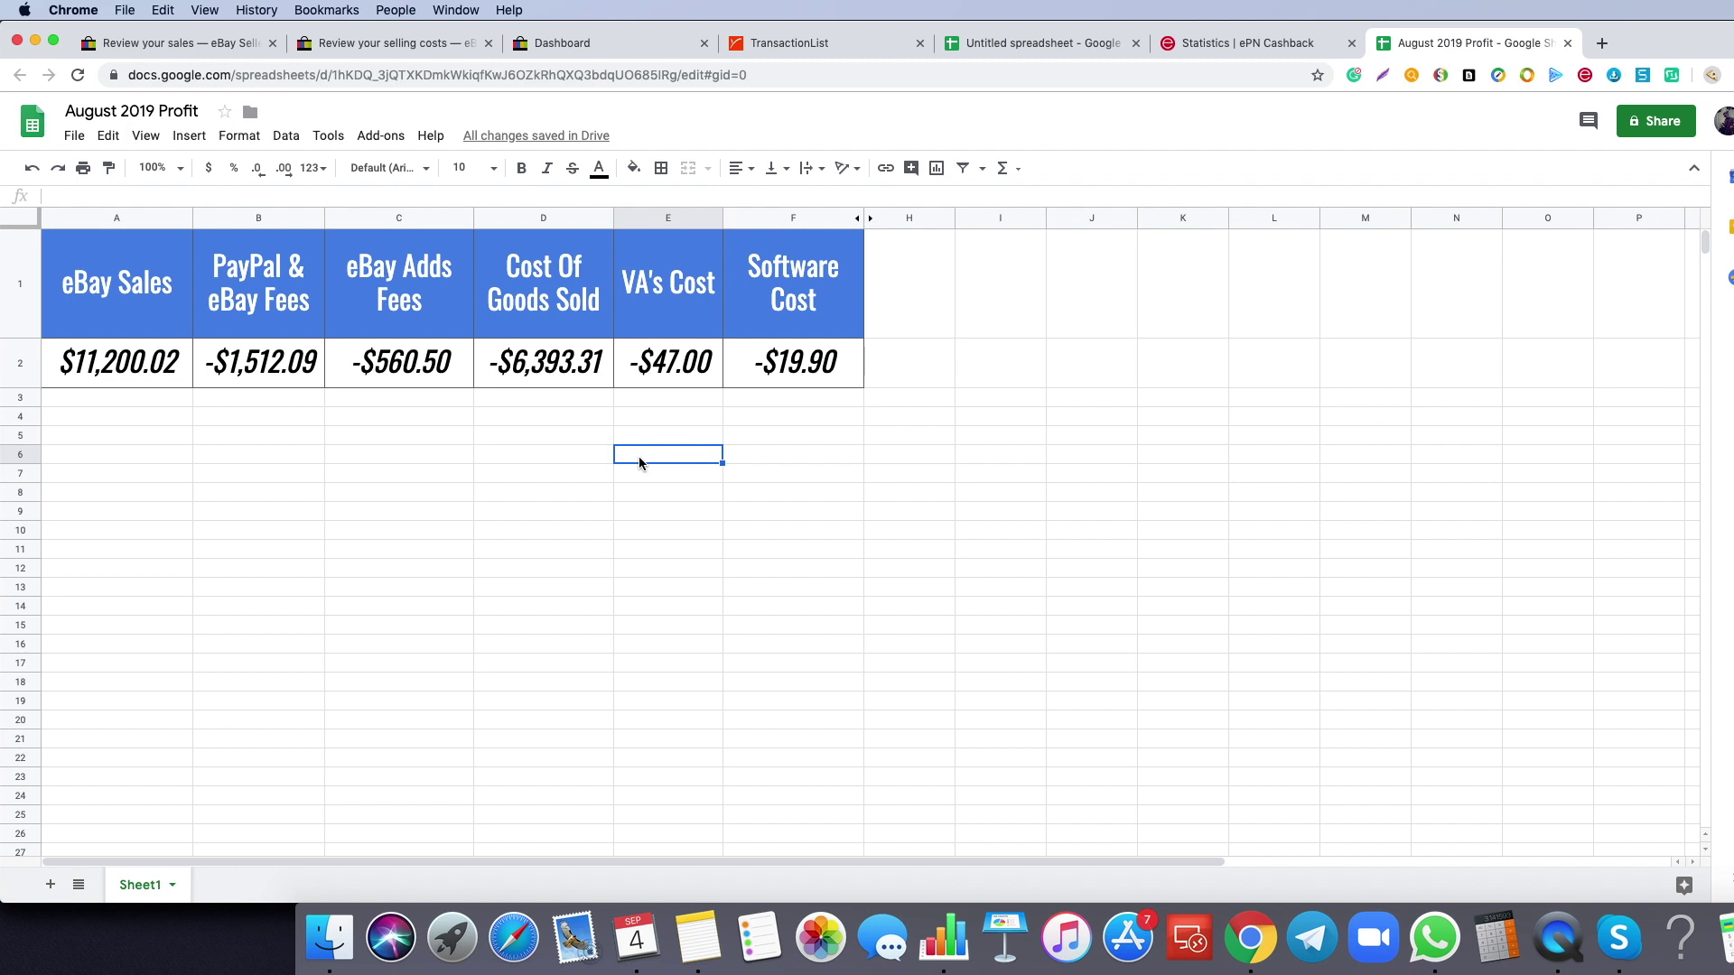
{"action": "left_click", "coordinate": [693, 478]}
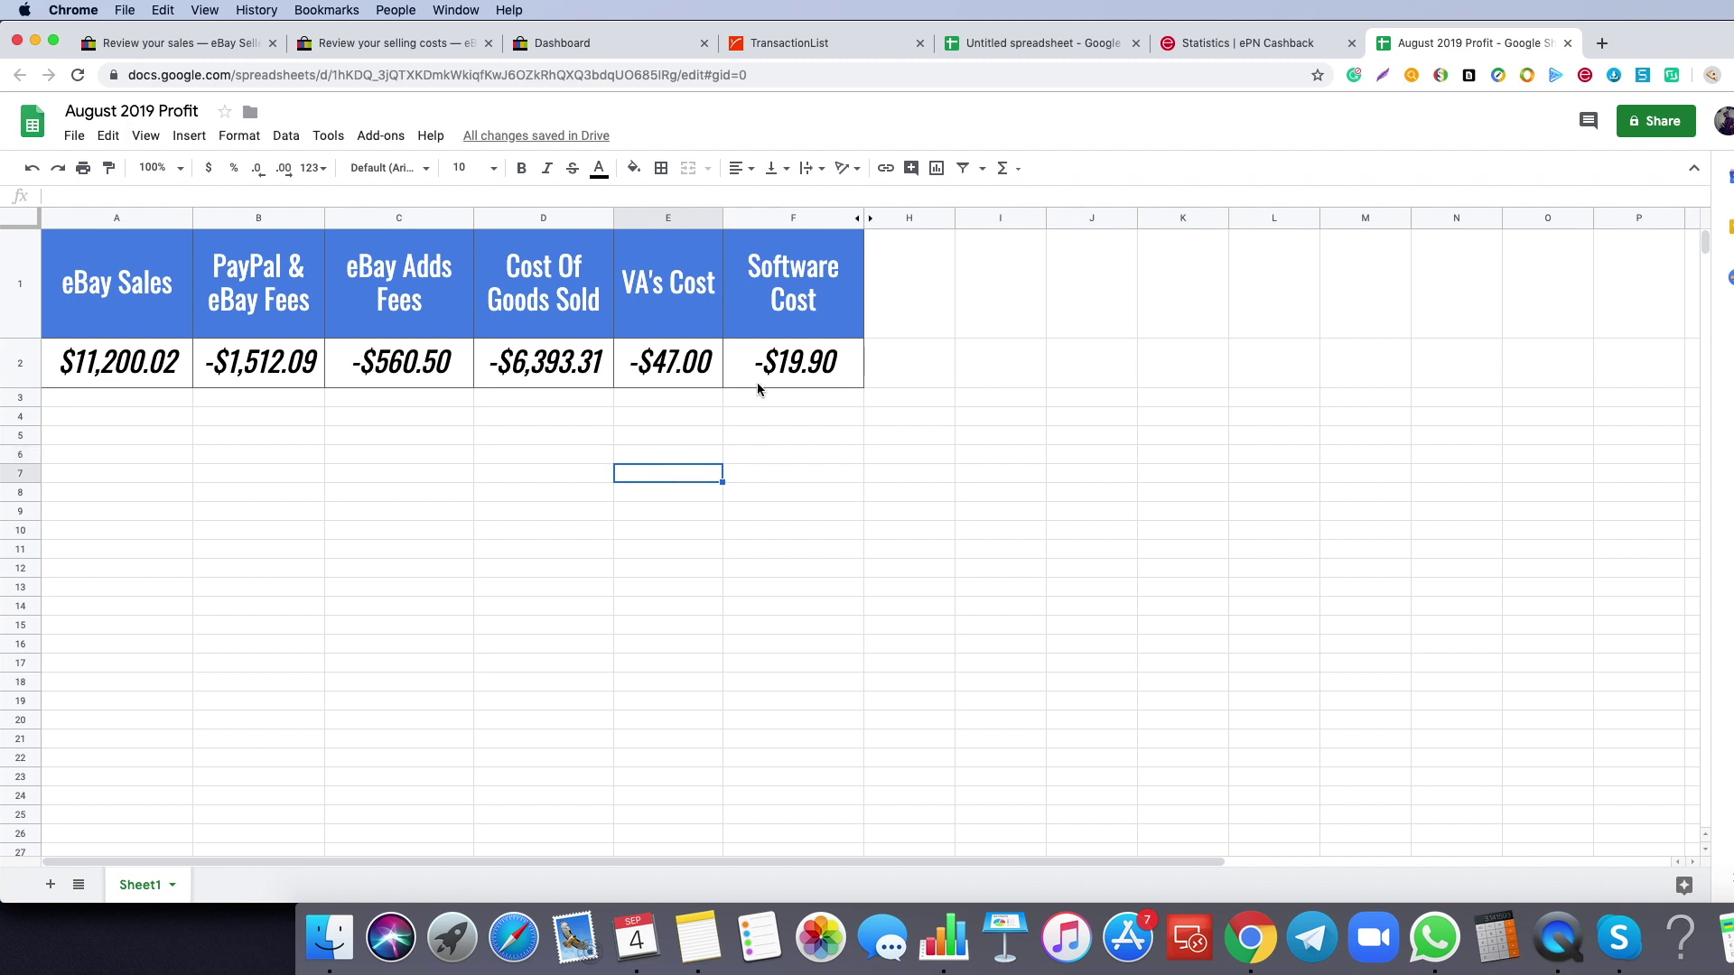
{"action": "left_click", "coordinate": [669, 456]}
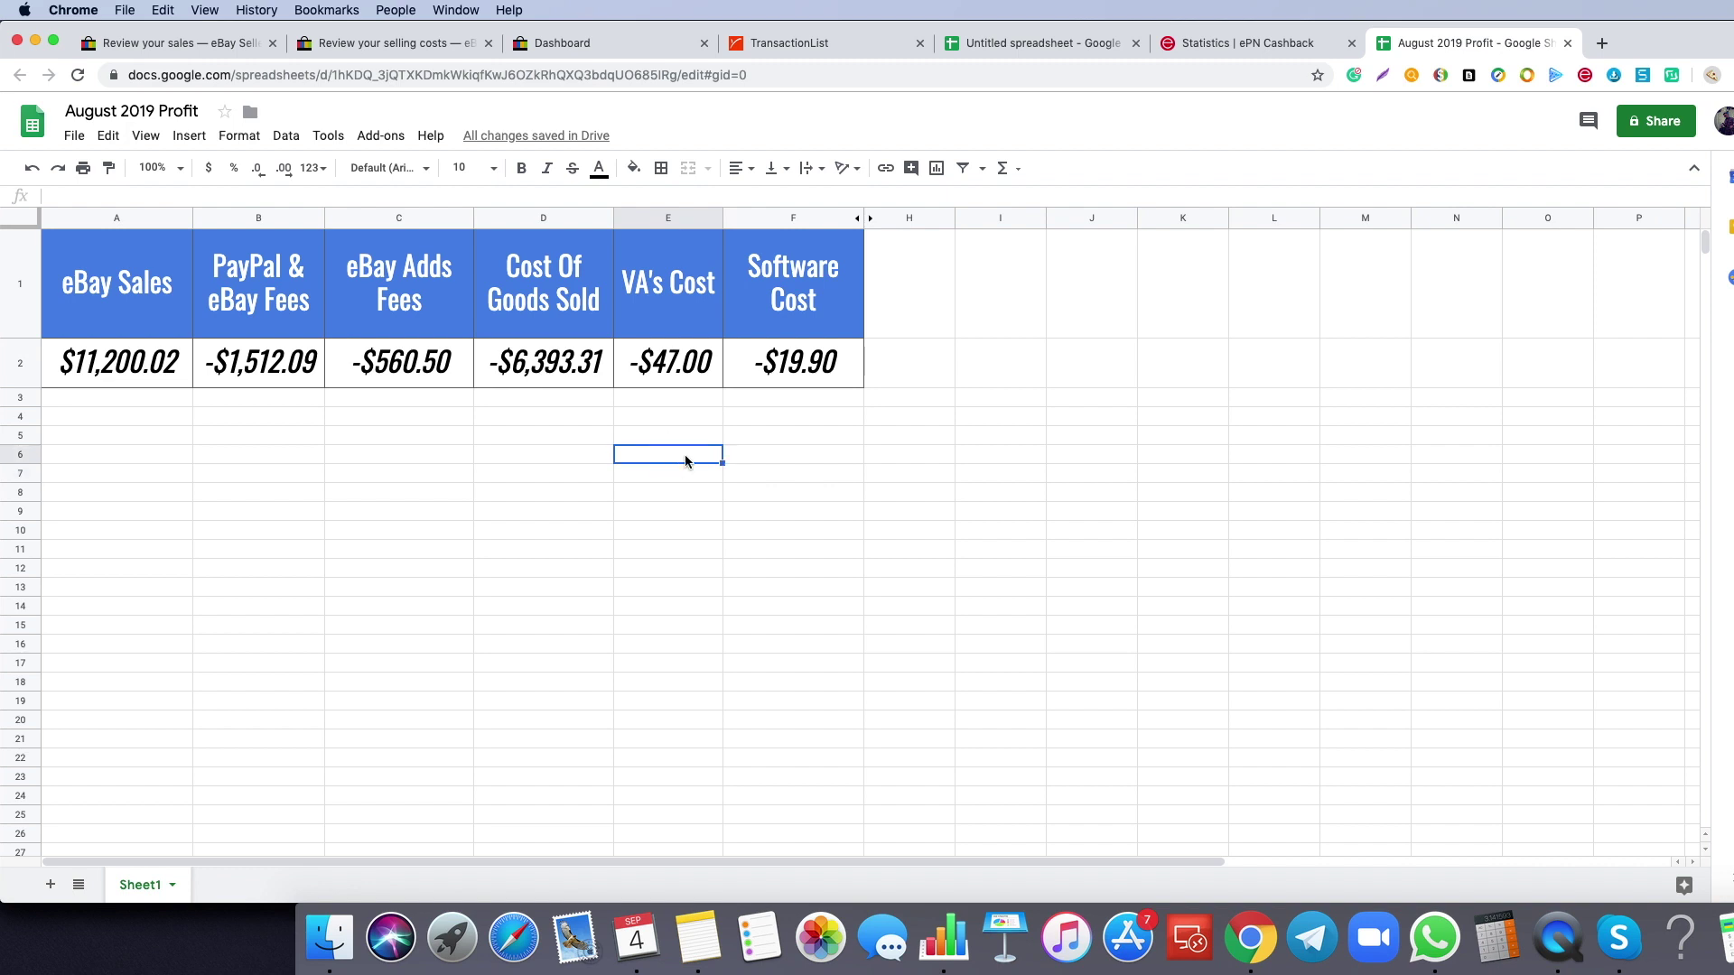
{"action": "left_click", "coordinate": [671, 482]}
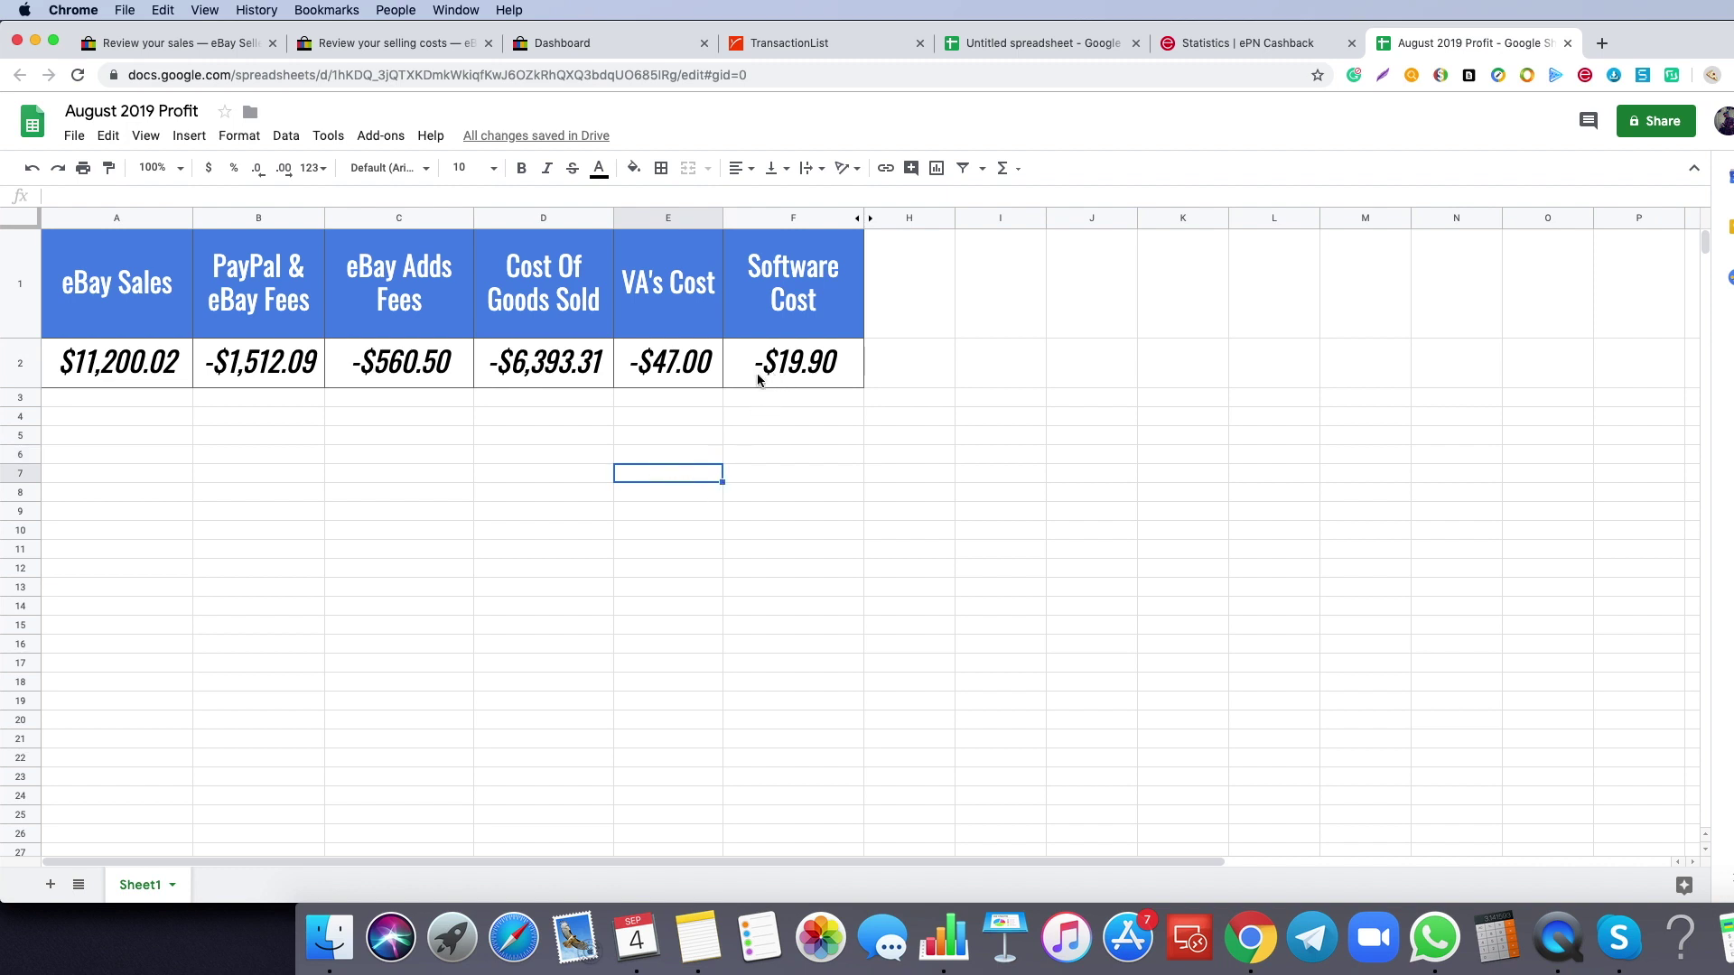
{"action": "left_click", "coordinate": [773, 441]}
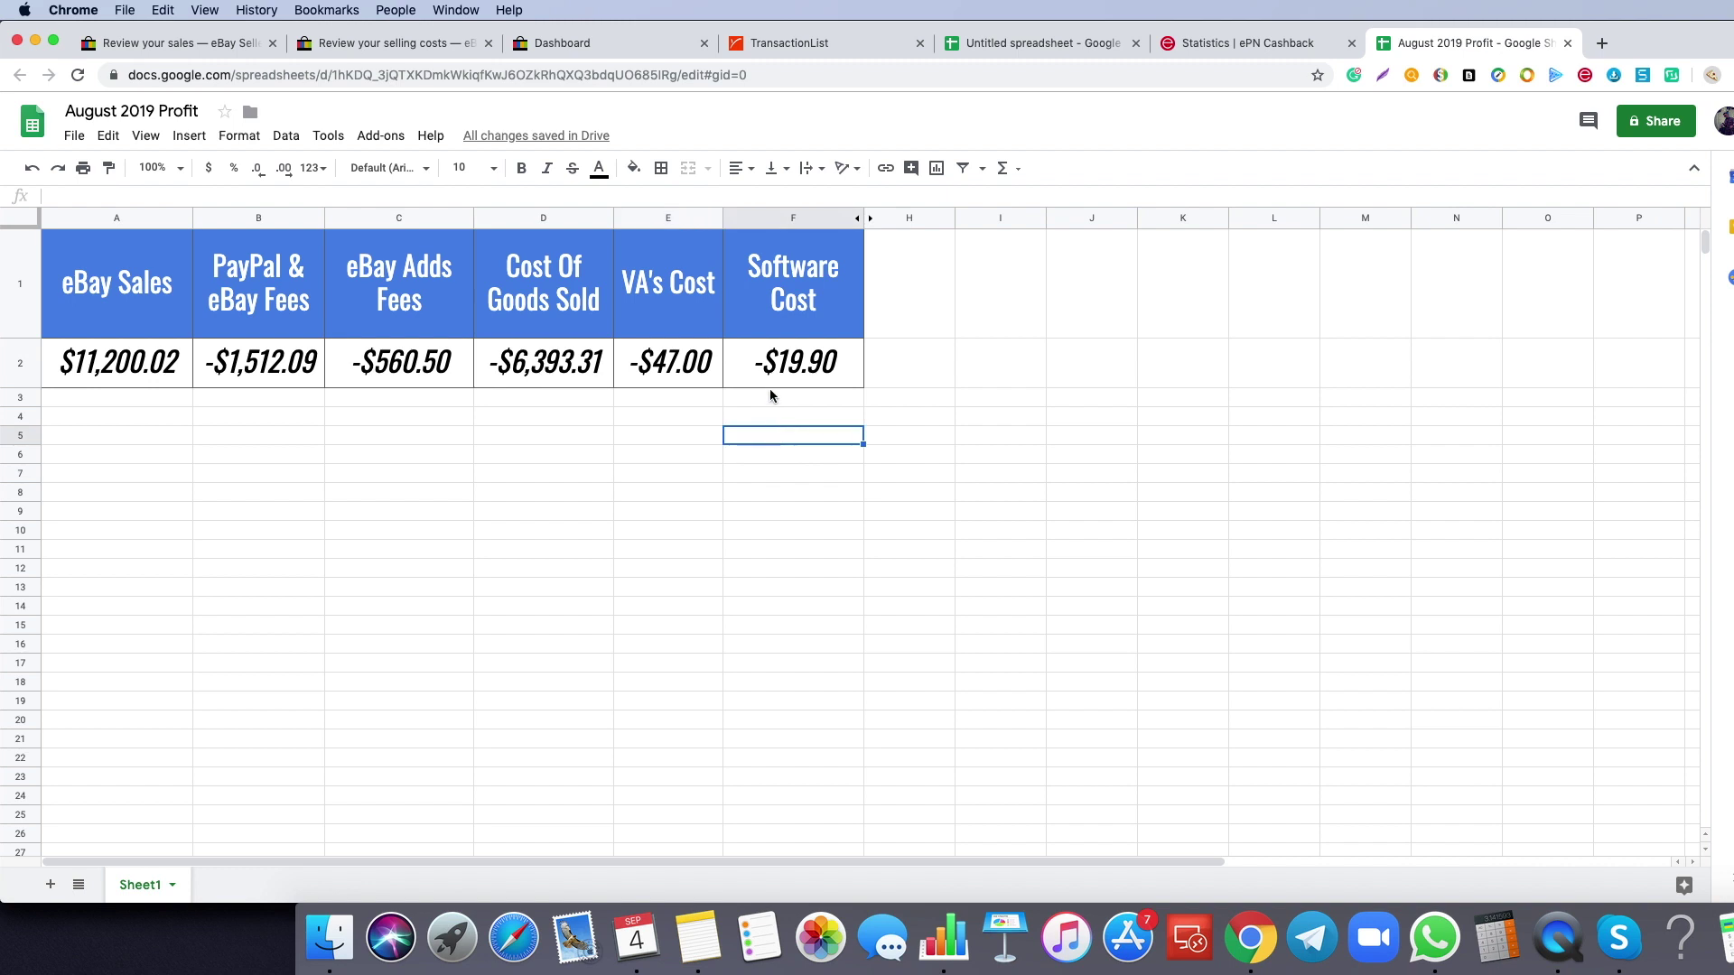
{"action": "left_click", "coordinate": [857, 414]}
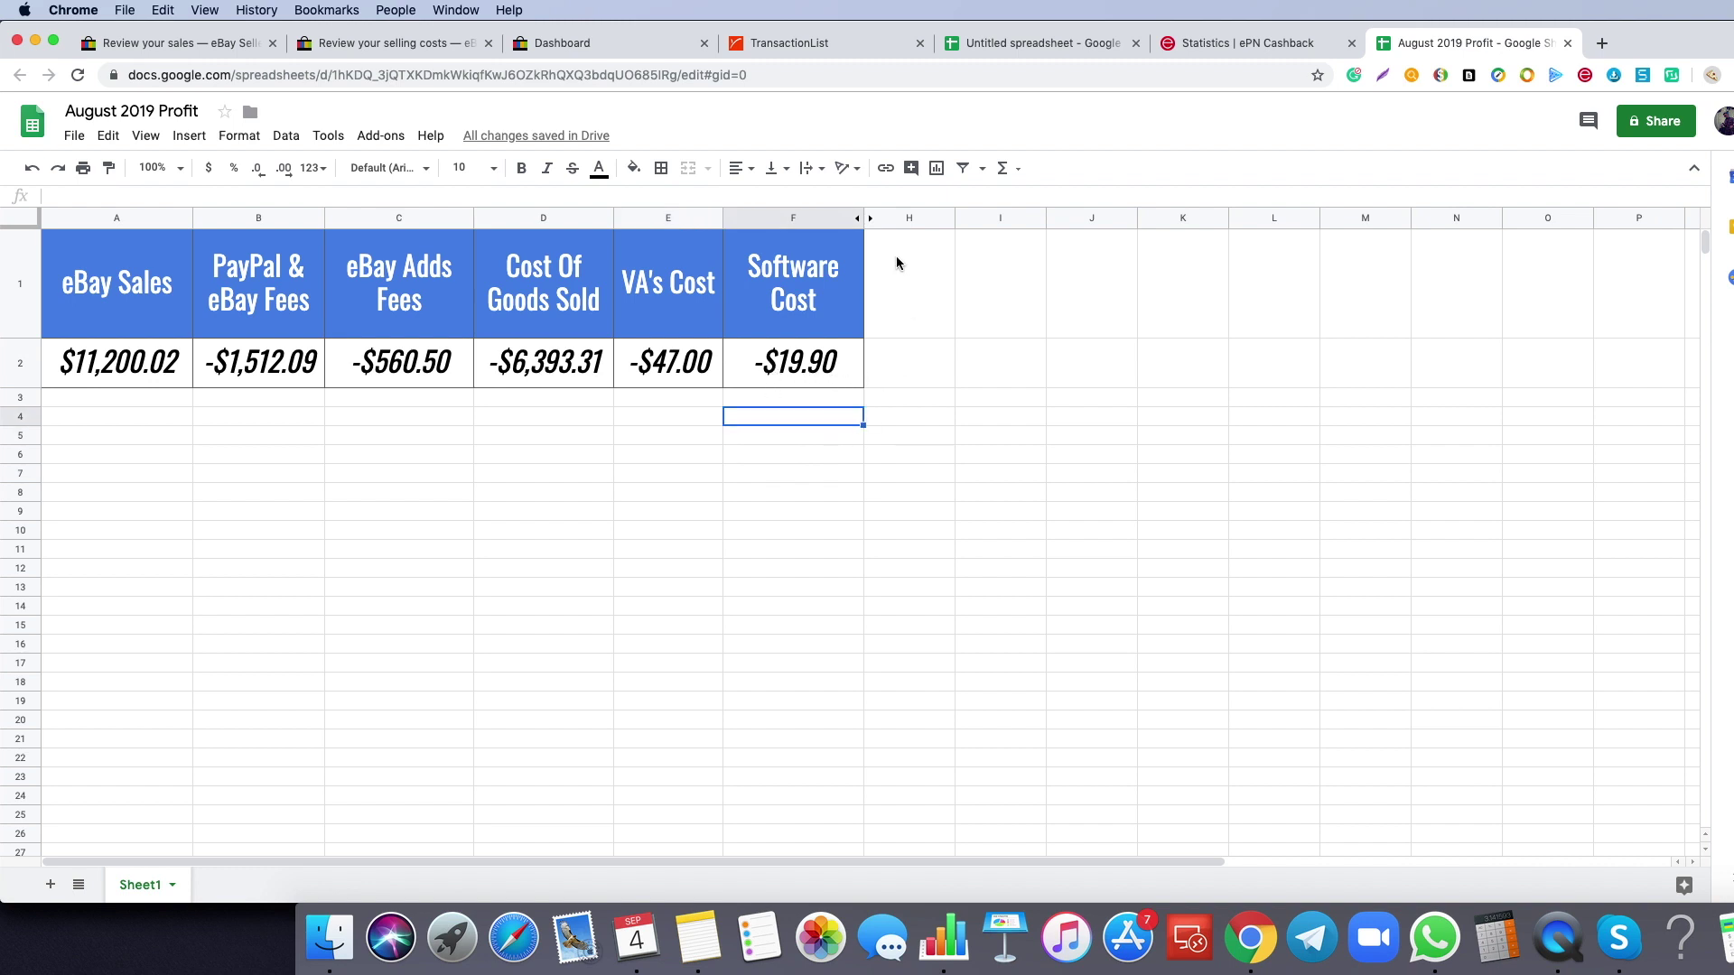
{"action": "left_click", "coordinate": [872, 222]}
- Check the revealed Net Profit column's $2,667.22 total by selecting cells F3, G4, G6, H6 and H3
{"action": "left_click", "coordinate": [794, 398]}
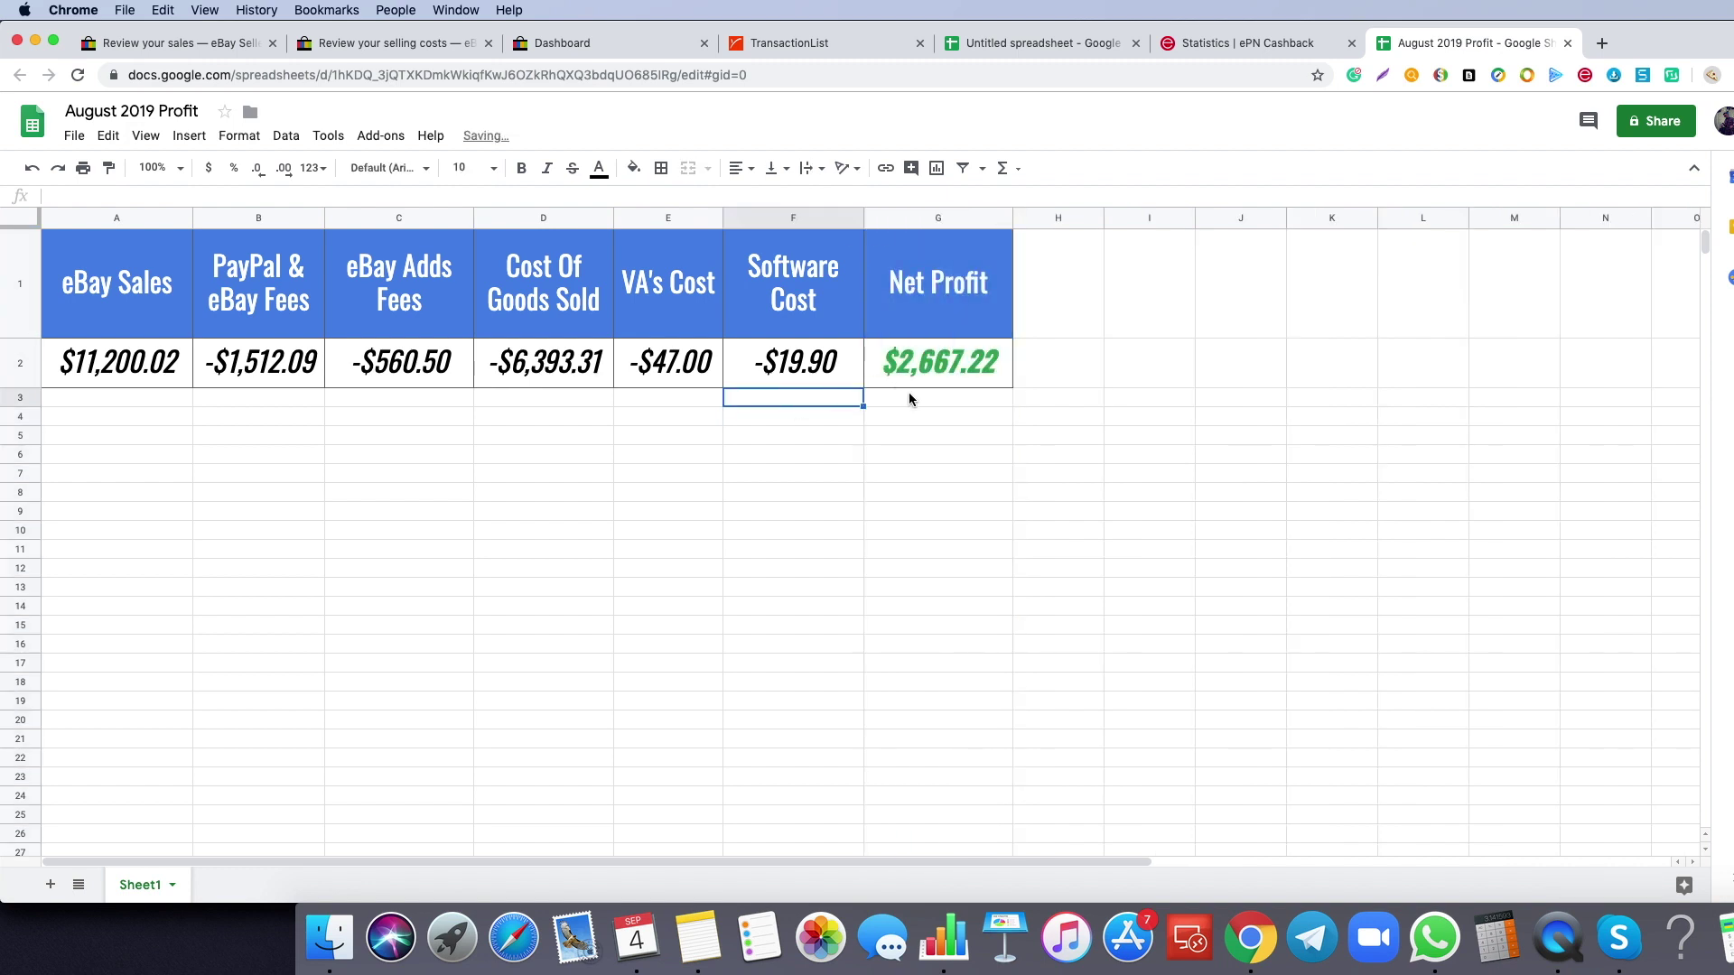
{"action": "left_click", "coordinate": [931, 416]}
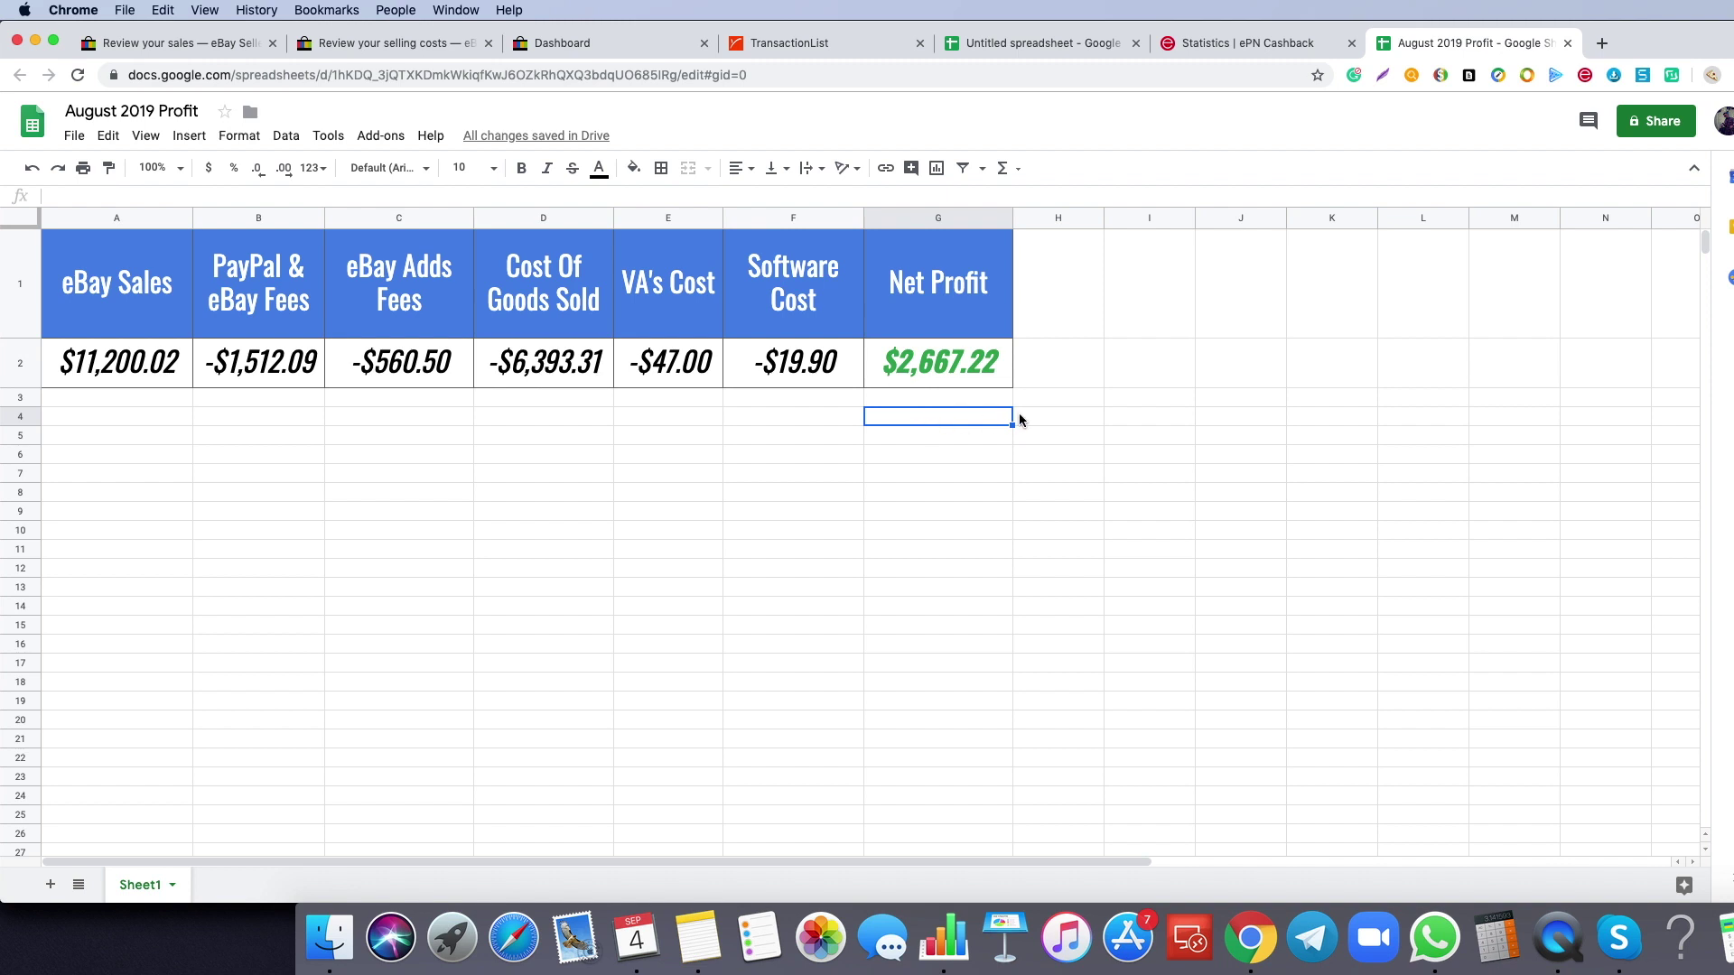
{"action": "left_click", "coordinate": [869, 457]}
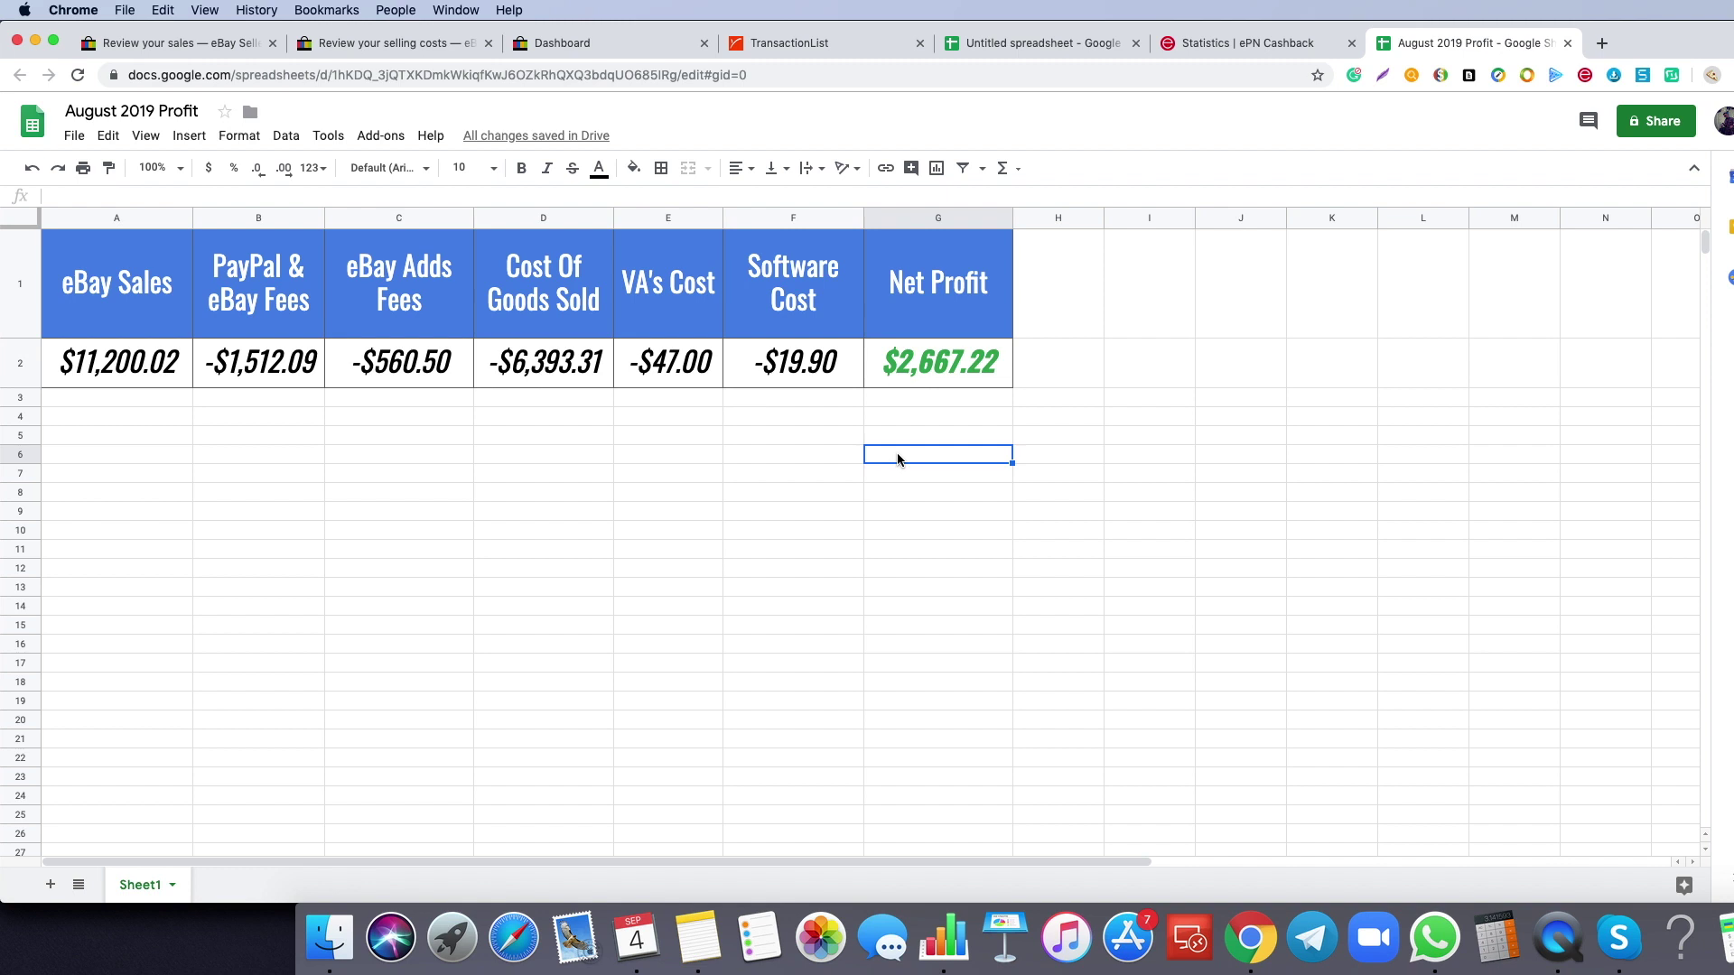
{"action": "left_click", "coordinate": [1027, 454]}
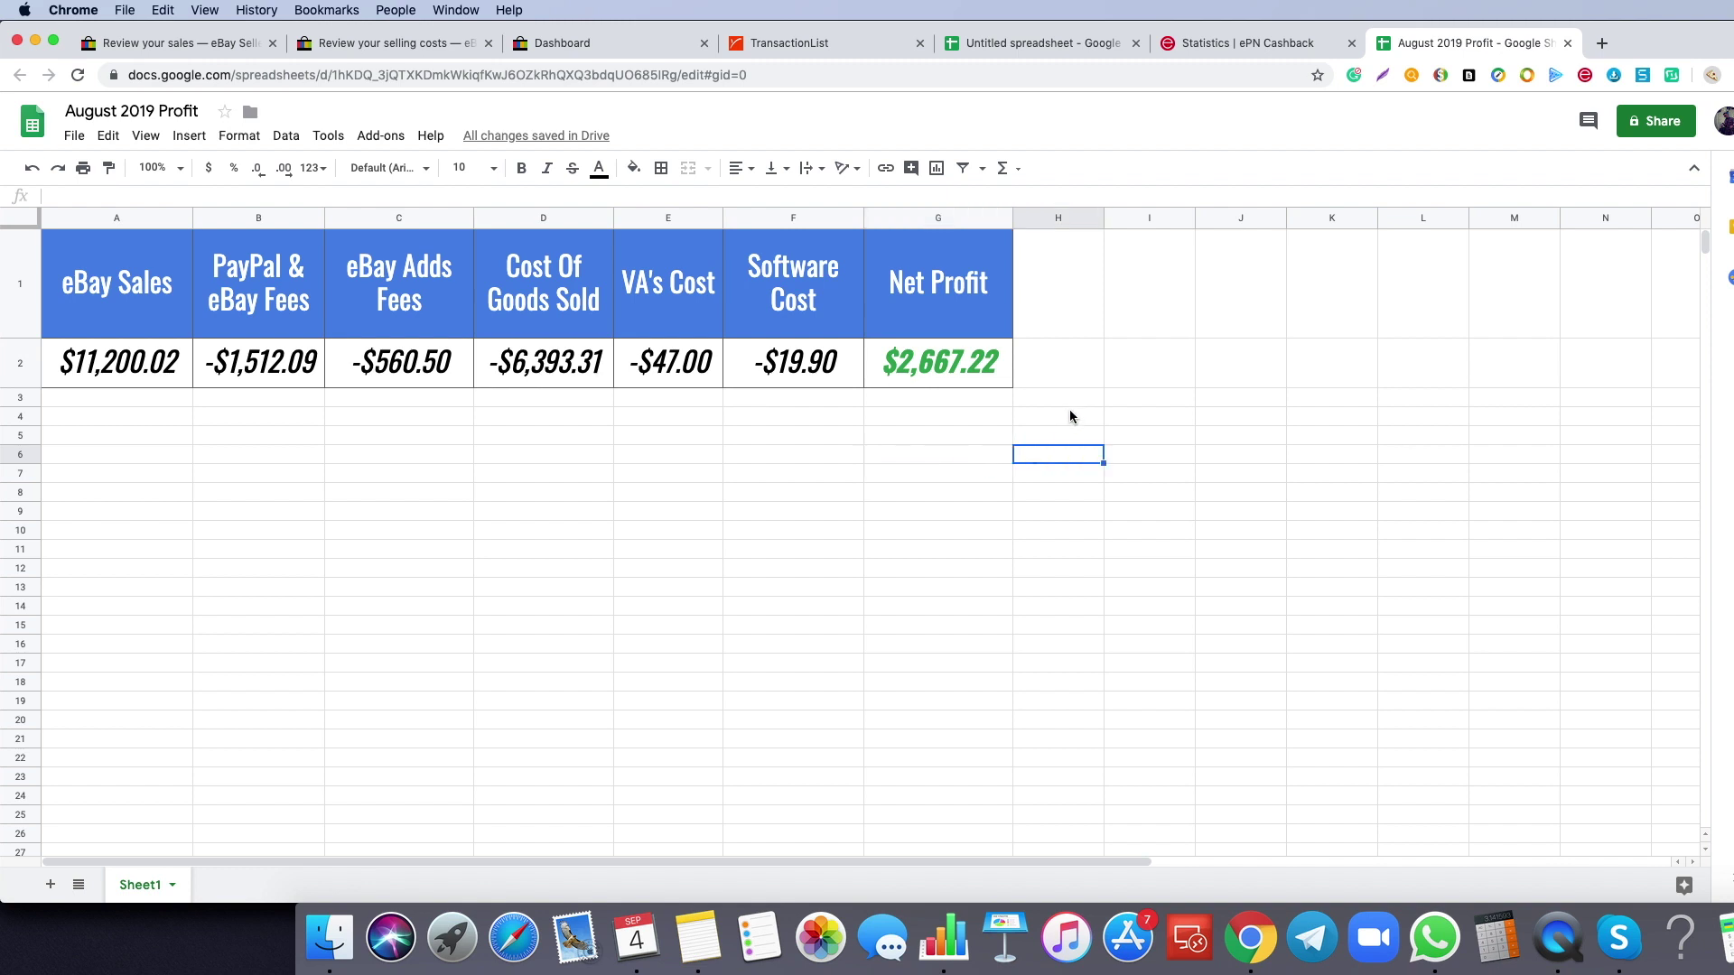
{"action": "left_click", "coordinate": [1069, 404]}
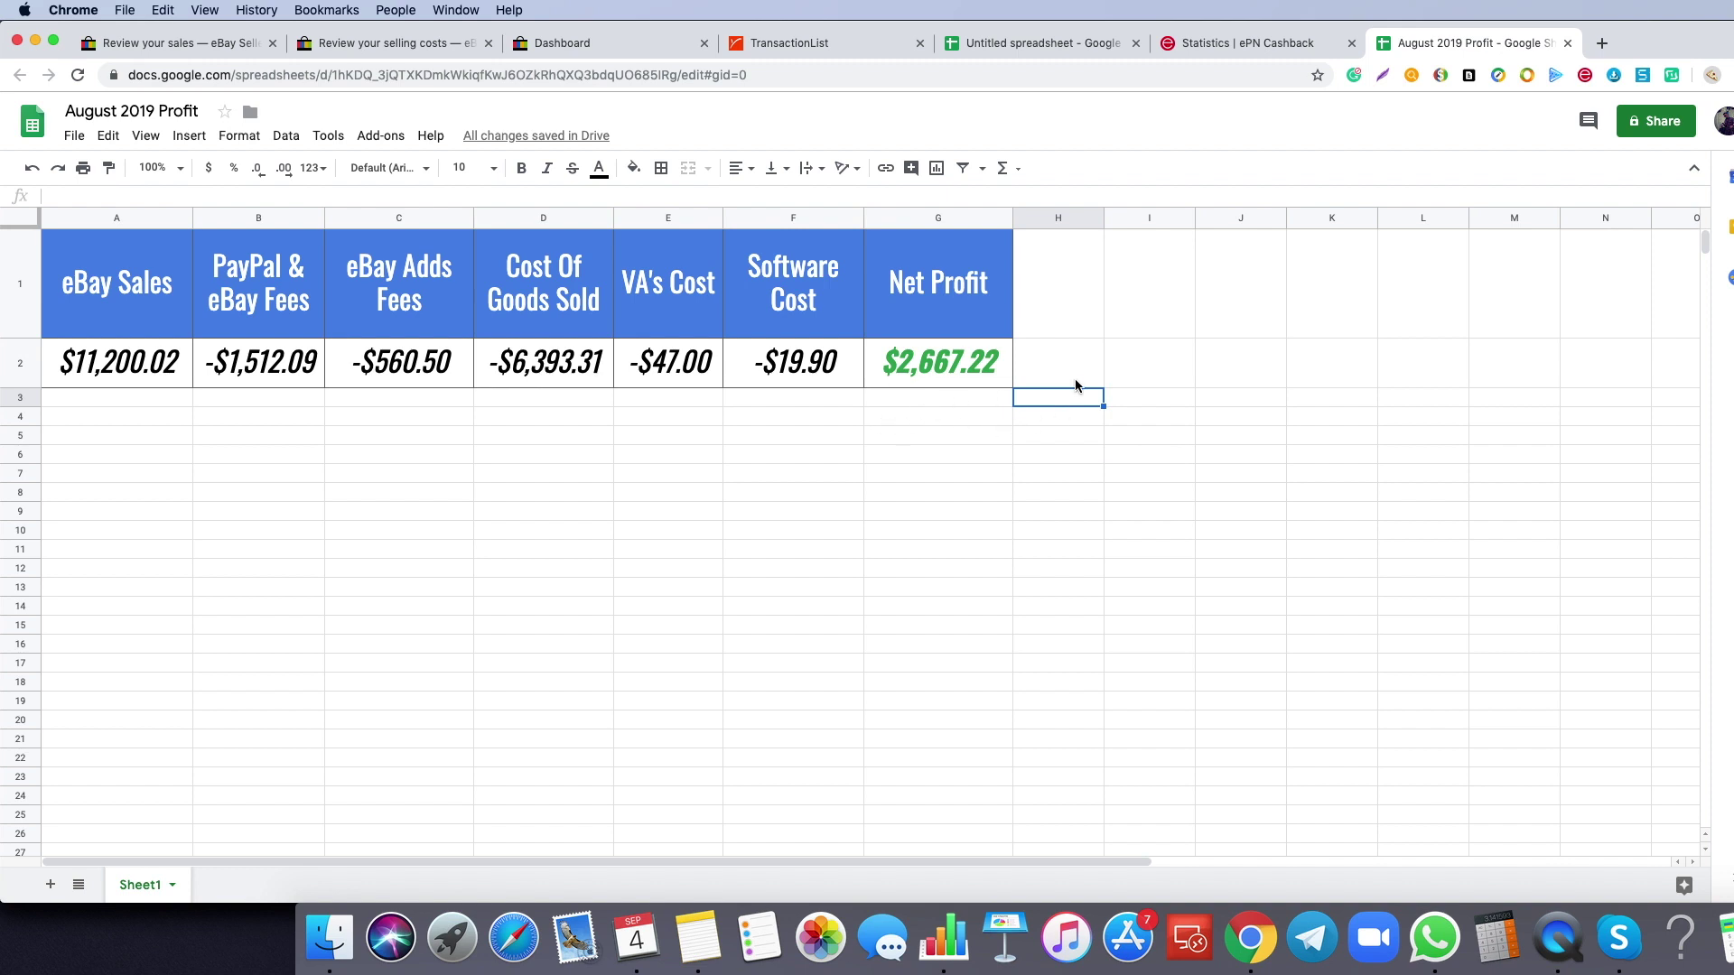
{"action": "left_click", "coordinate": [1231, 46]}
{"action": "scroll", "coordinate": [714, 479], "scroll_direction": "down", "scroll_amount": 1}
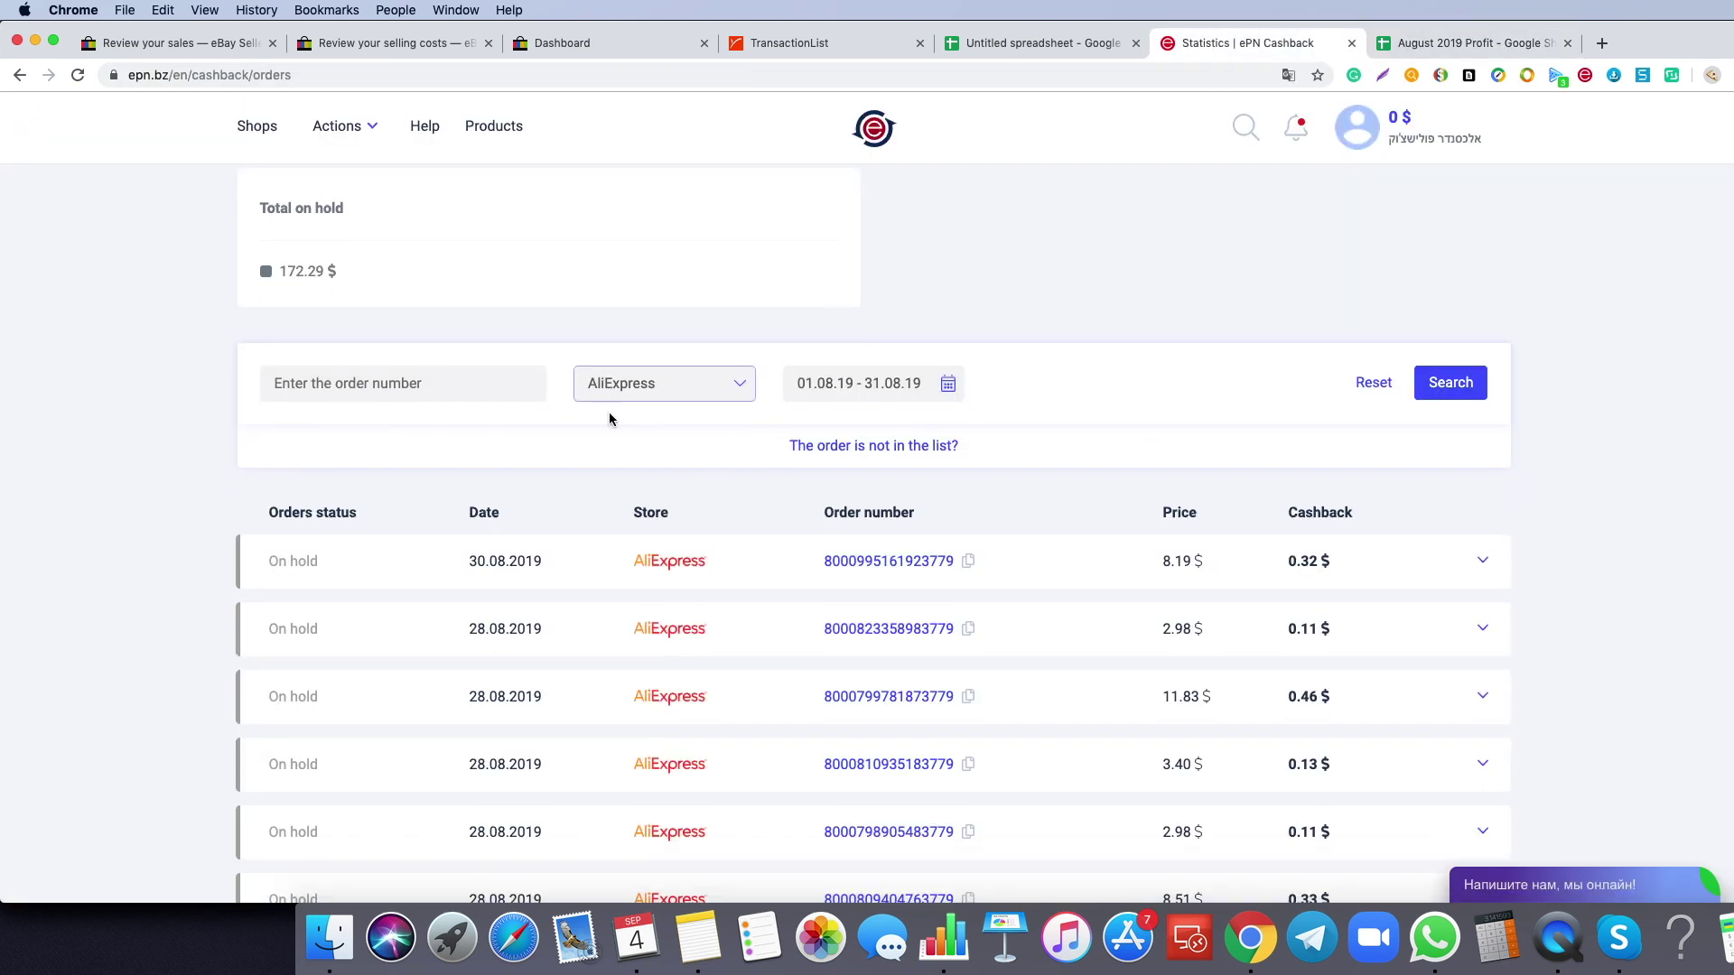
{"action": "scroll", "coordinate": [888, 337], "scroll_direction": "down", "scroll_amount": 3}
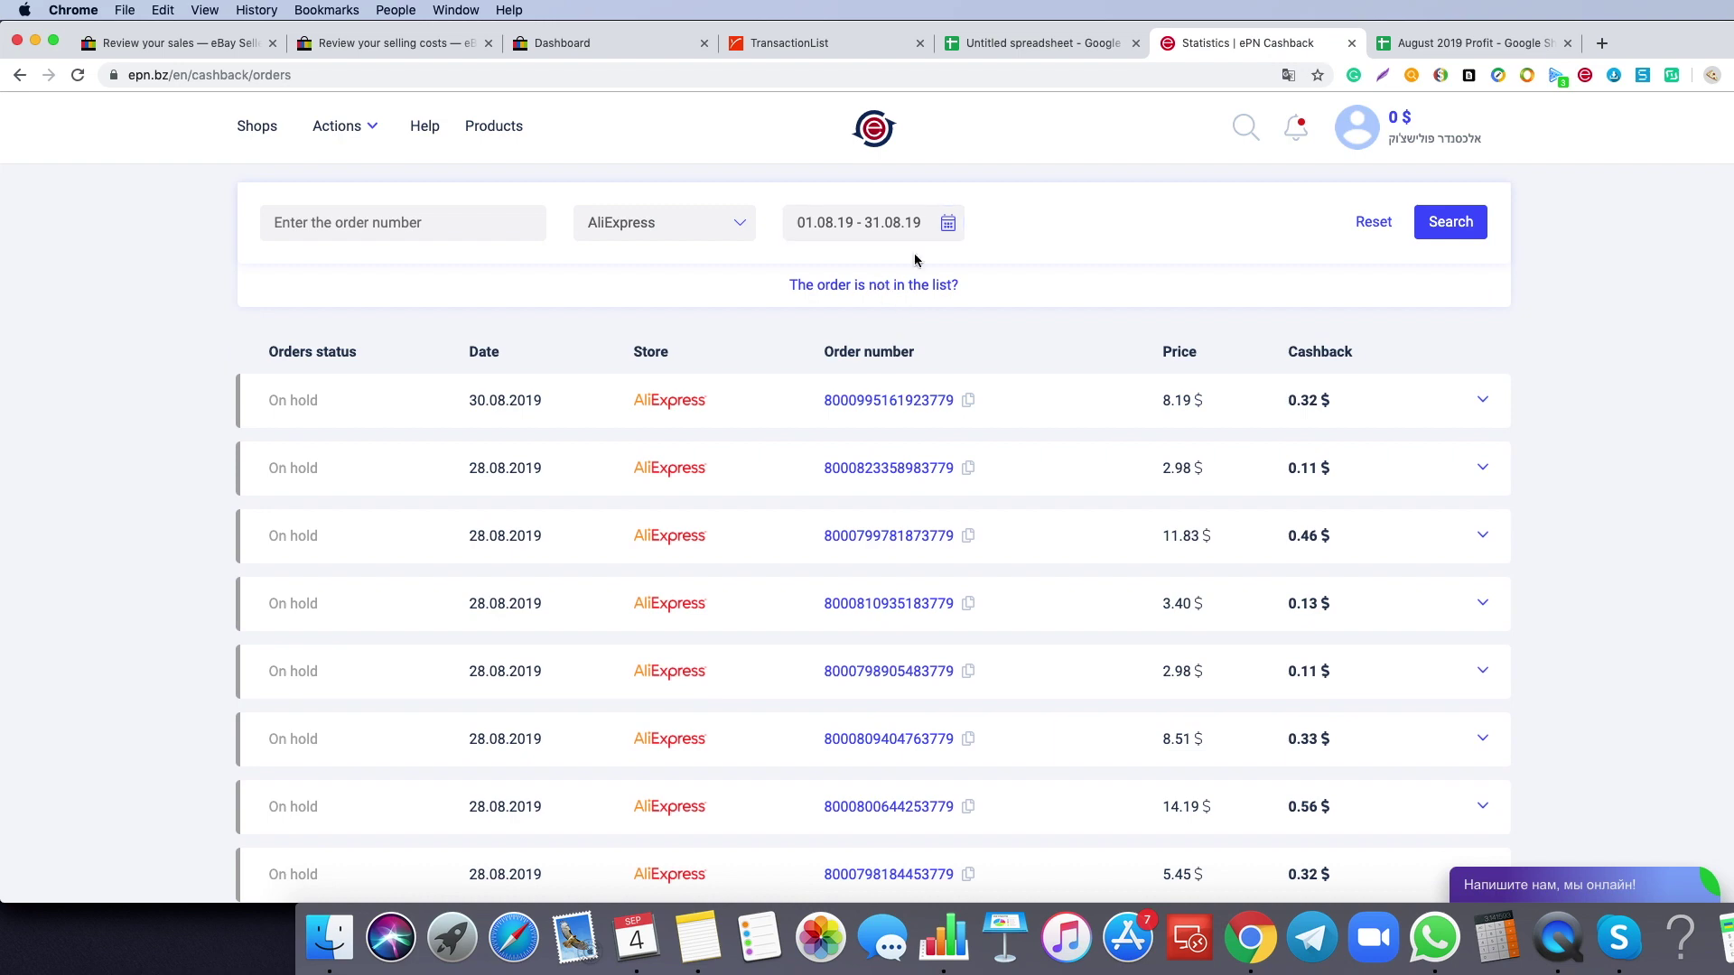
{"action": "scroll", "coordinate": [265, 337], "scroll_direction": "up", "scroll_amount": 4}
{"action": "scroll", "coordinate": [265, 338], "scroll_direction": "down", "scroll_amount": 5}
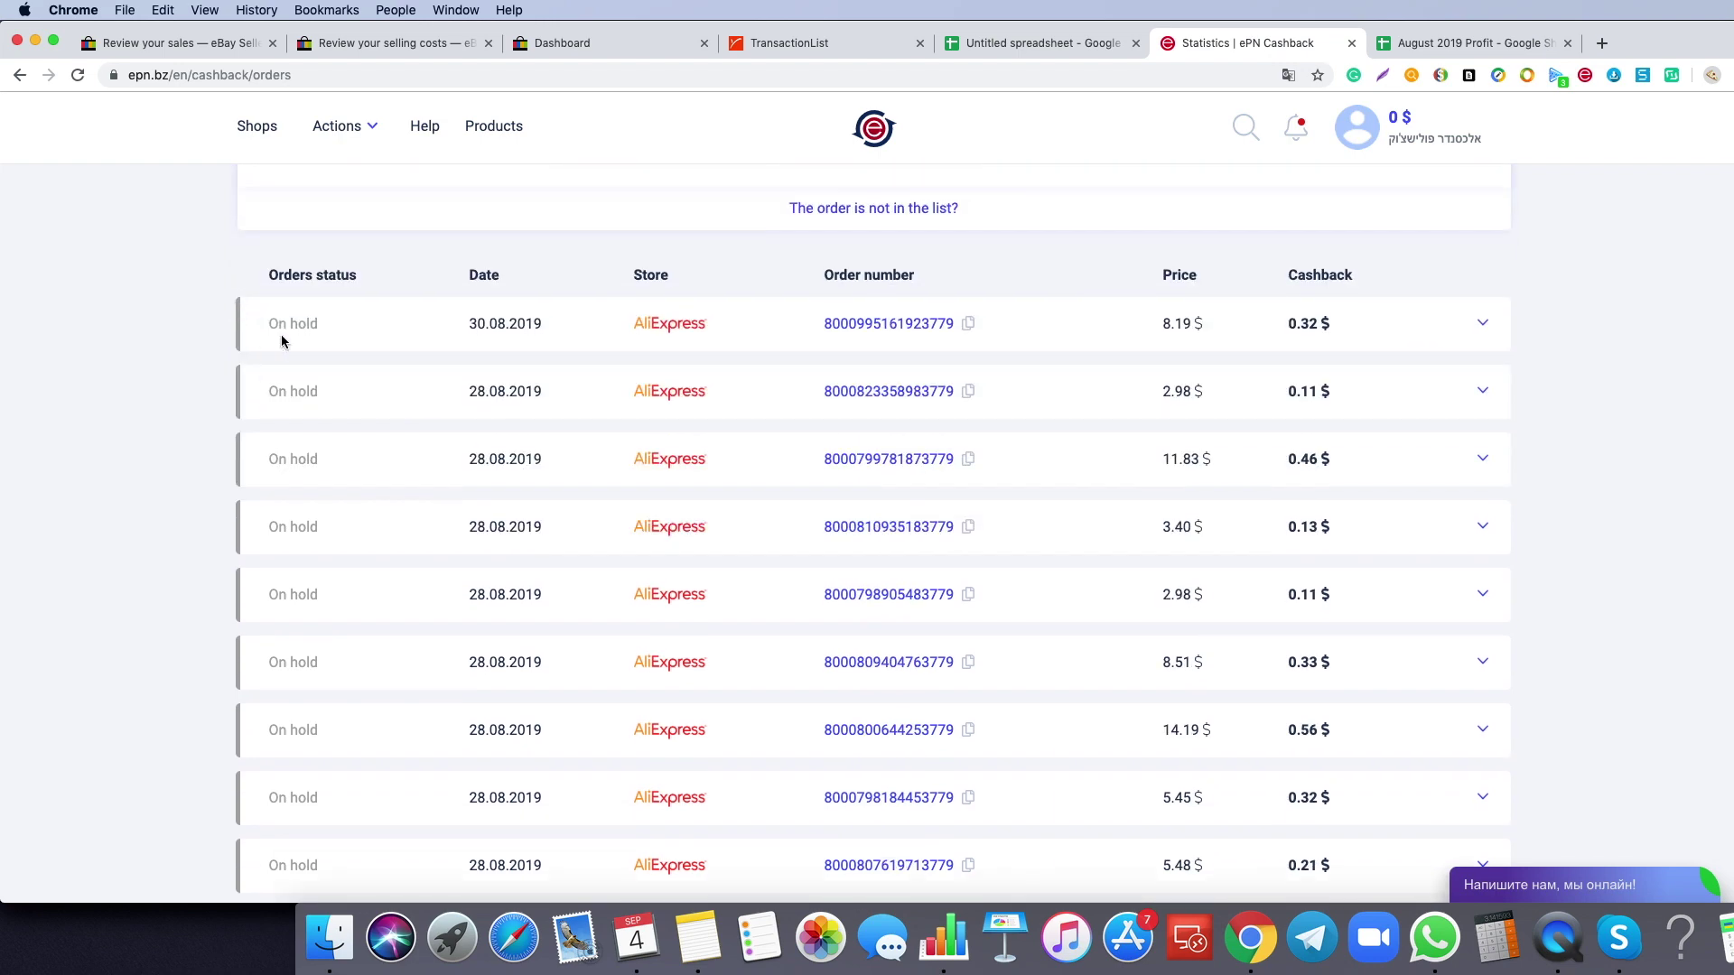
{"action": "scroll", "coordinate": [469, 314], "scroll_direction": "up", "scroll_amount": 4}
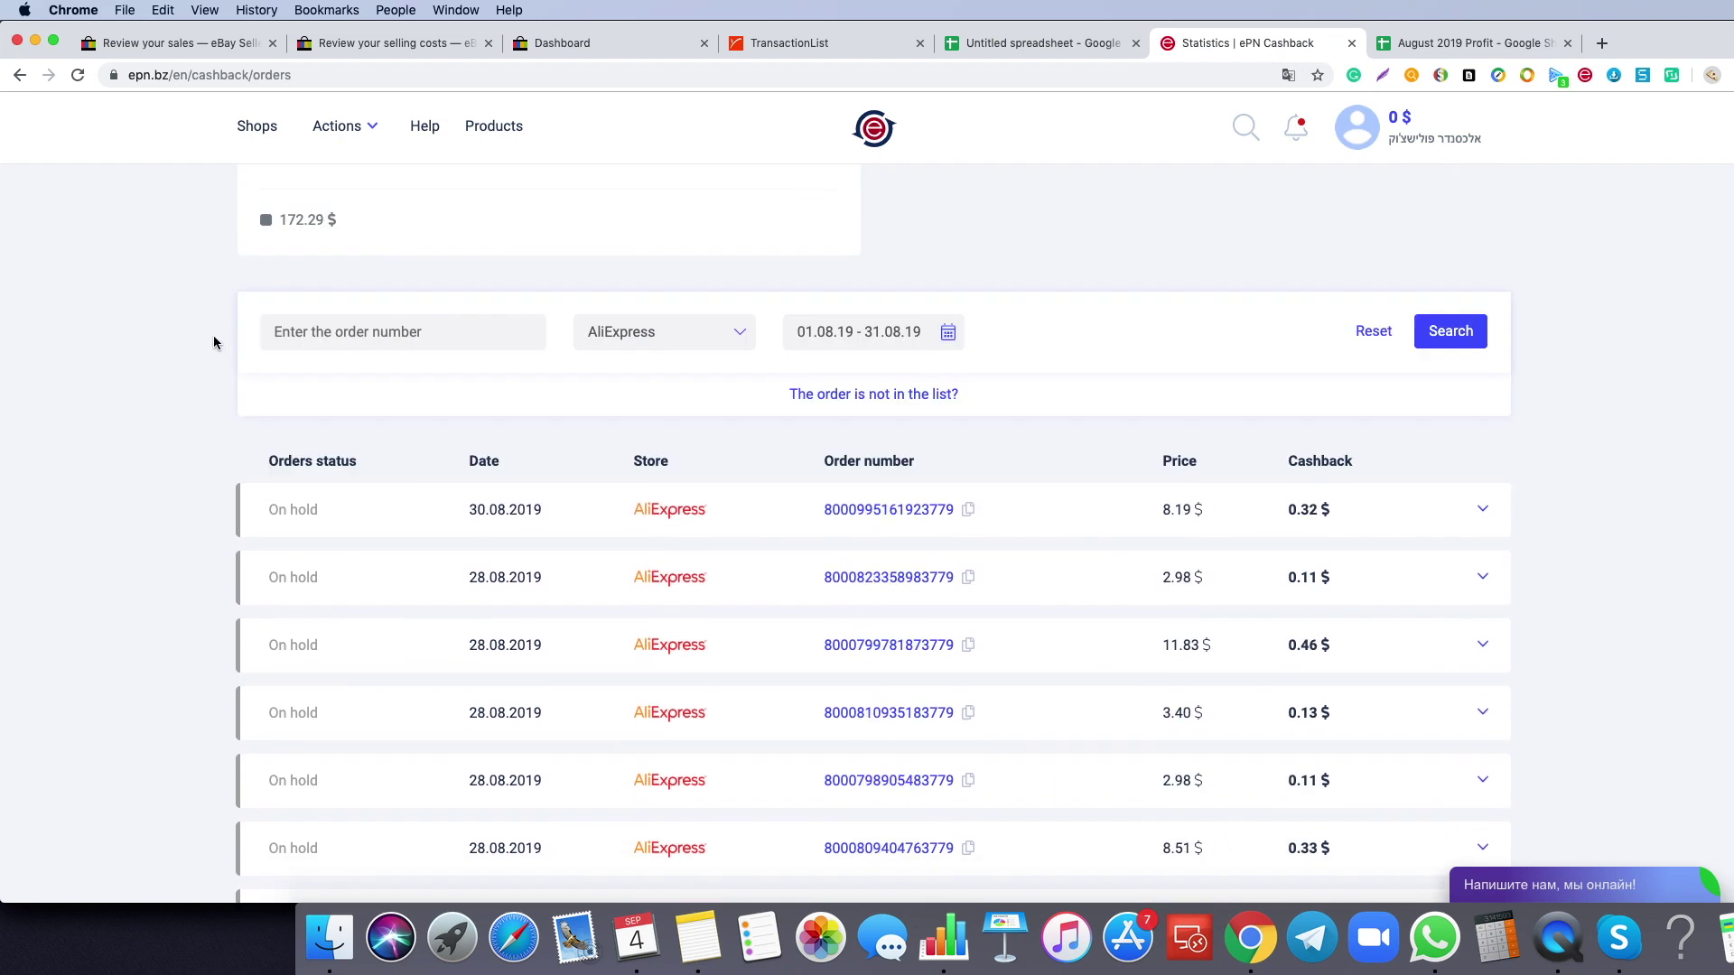
{"action": "scroll", "coordinate": [206, 330], "scroll_direction": "up", "scroll_amount": 1}
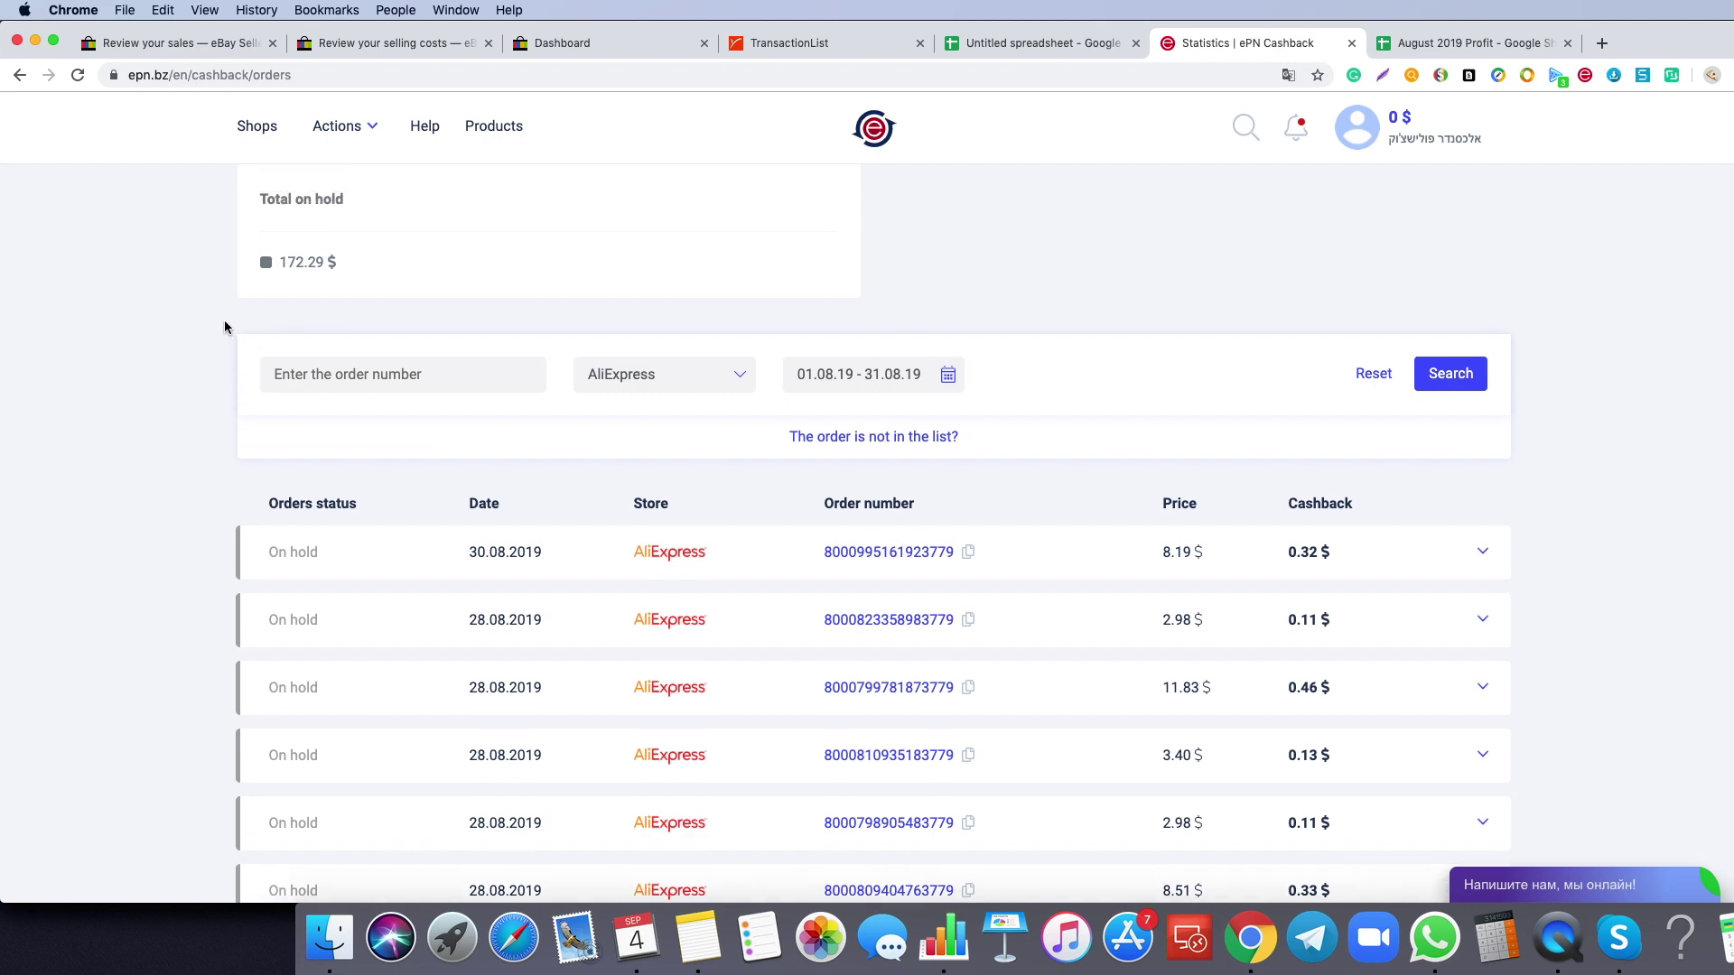
{"action": "scroll", "coordinate": [220, 323], "scroll_direction": "down", "scroll_amount": 1}
{"action": "scroll", "coordinate": [275, 256], "scroll_direction": "up", "scroll_amount": 2}
{"action": "left_click_drag", "start_coordinate": [341, 304], "coordinate": [271, 304]}
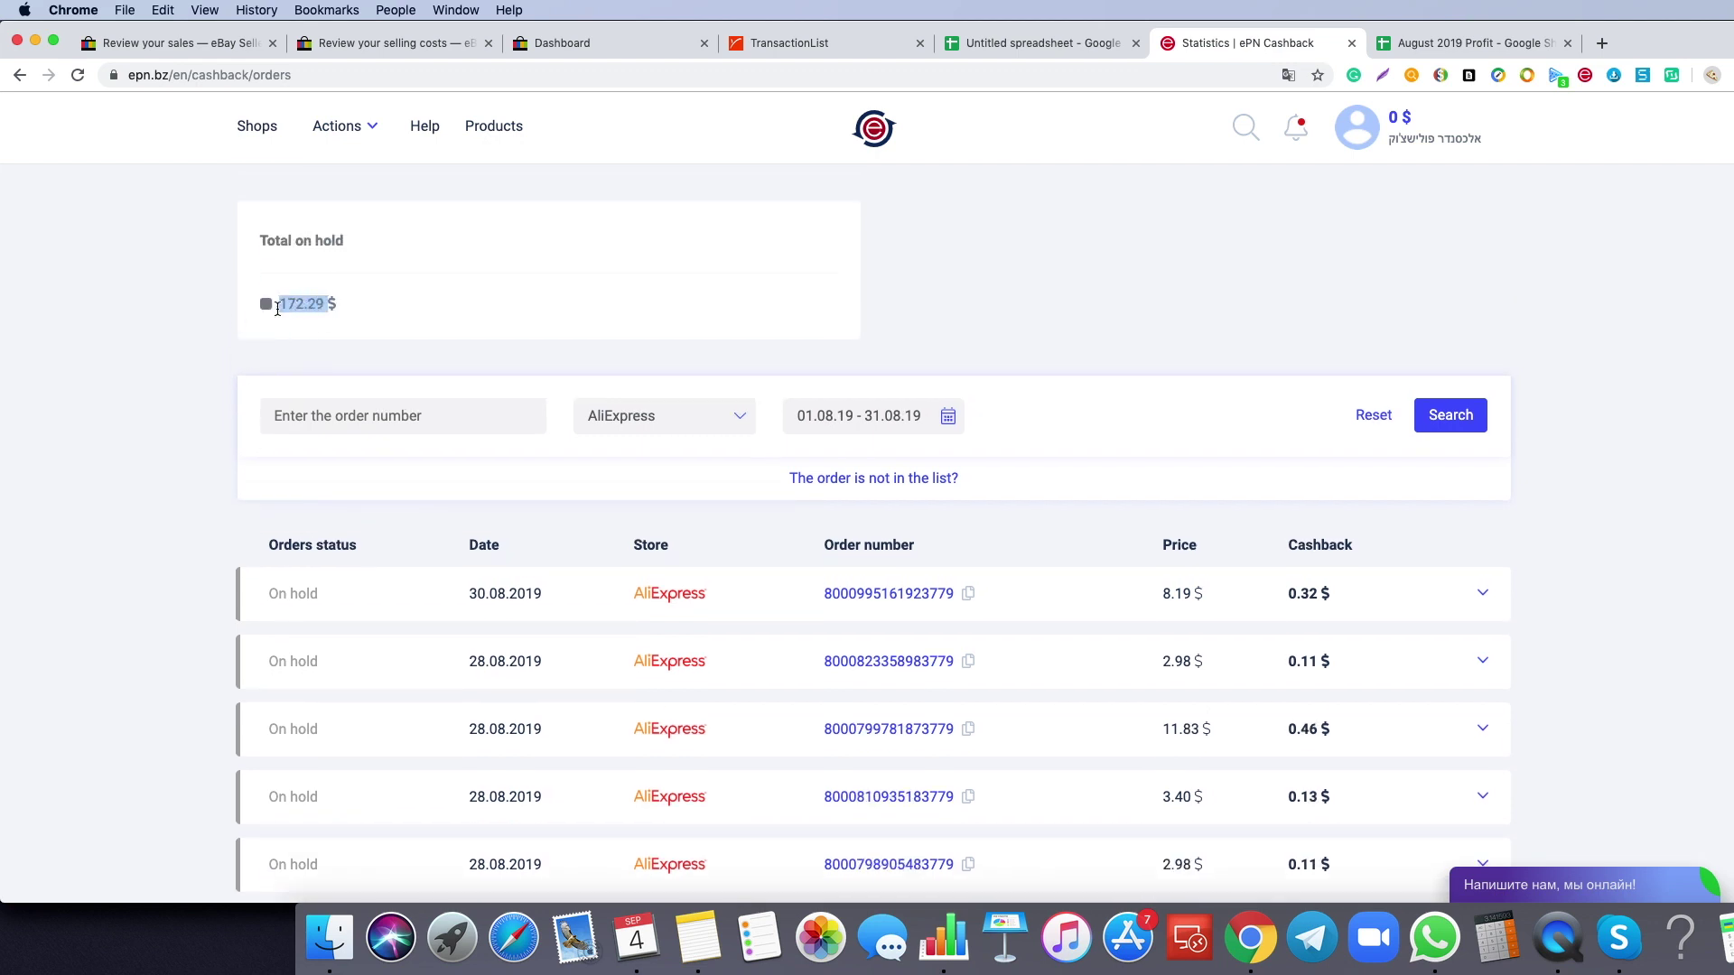
{"action": "left_click", "coordinate": [234, 375]}
{"action": "scroll", "coordinate": [171, 350], "scroll_direction": "down", "scroll_amount": 3}
{"action": "scroll", "coordinate": [174, 354], "scroll_direction": "up", "scroll_amount": 3}
{"action": "scroll", "coordinate": [172, 357], "scroll_direction": "down", "scroll_amount": 3}
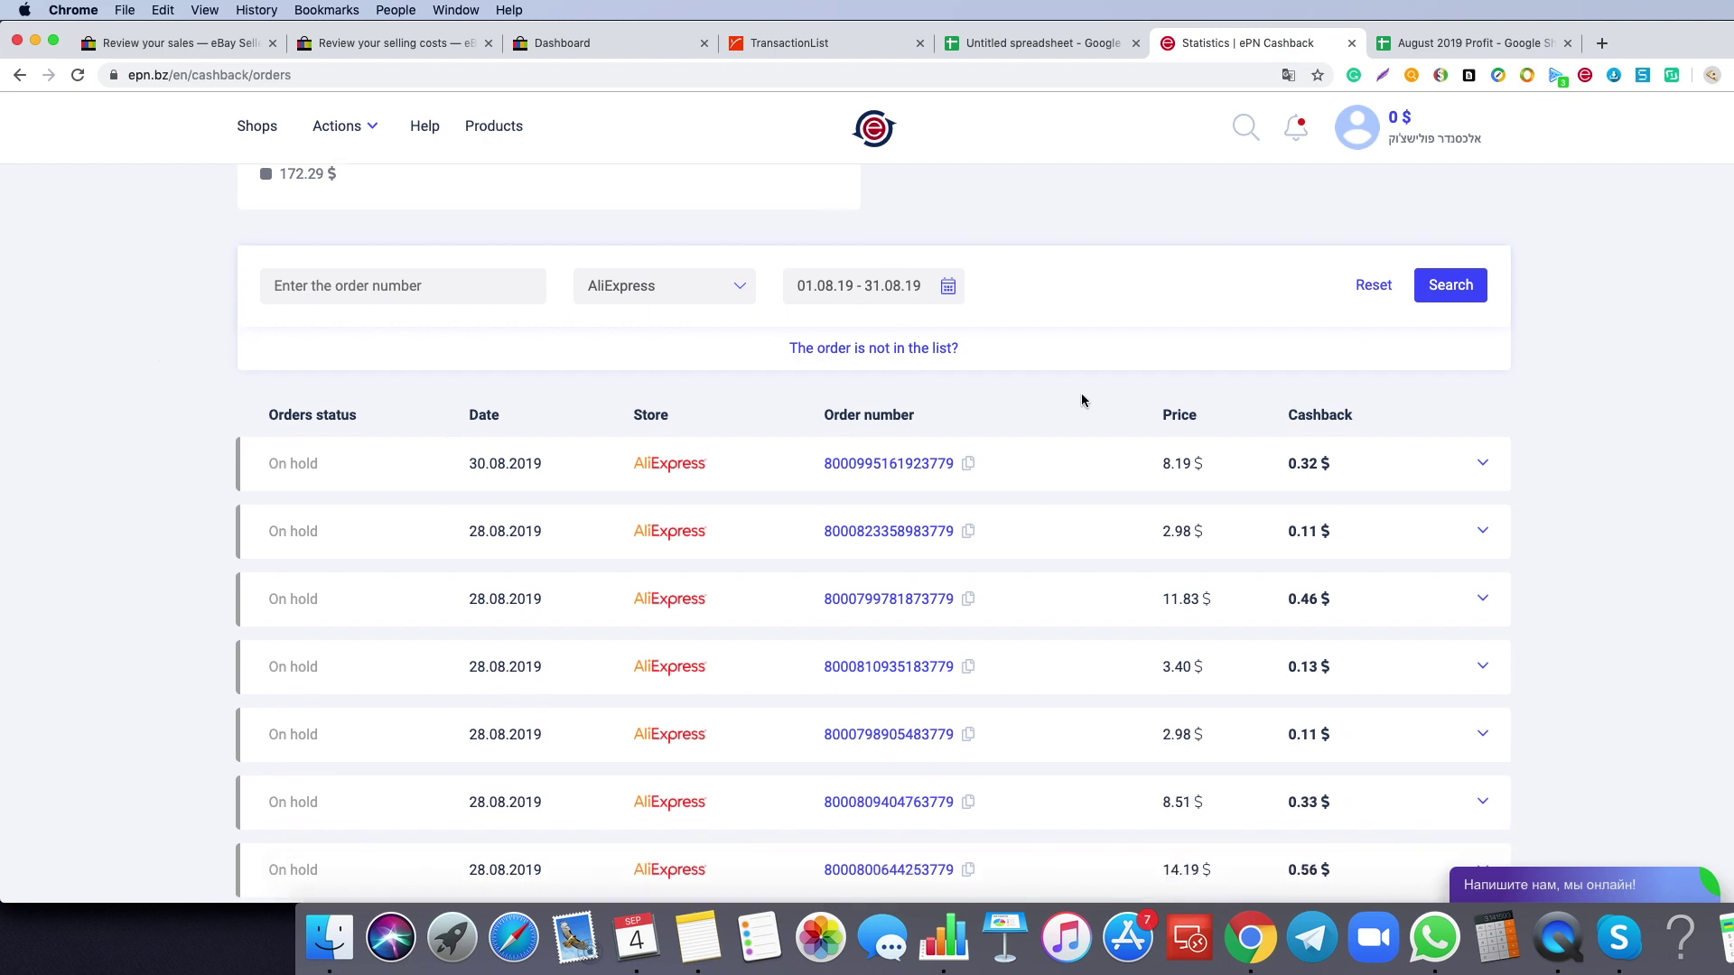
{"action": "left_click", "coordinate": [1422, 47]}
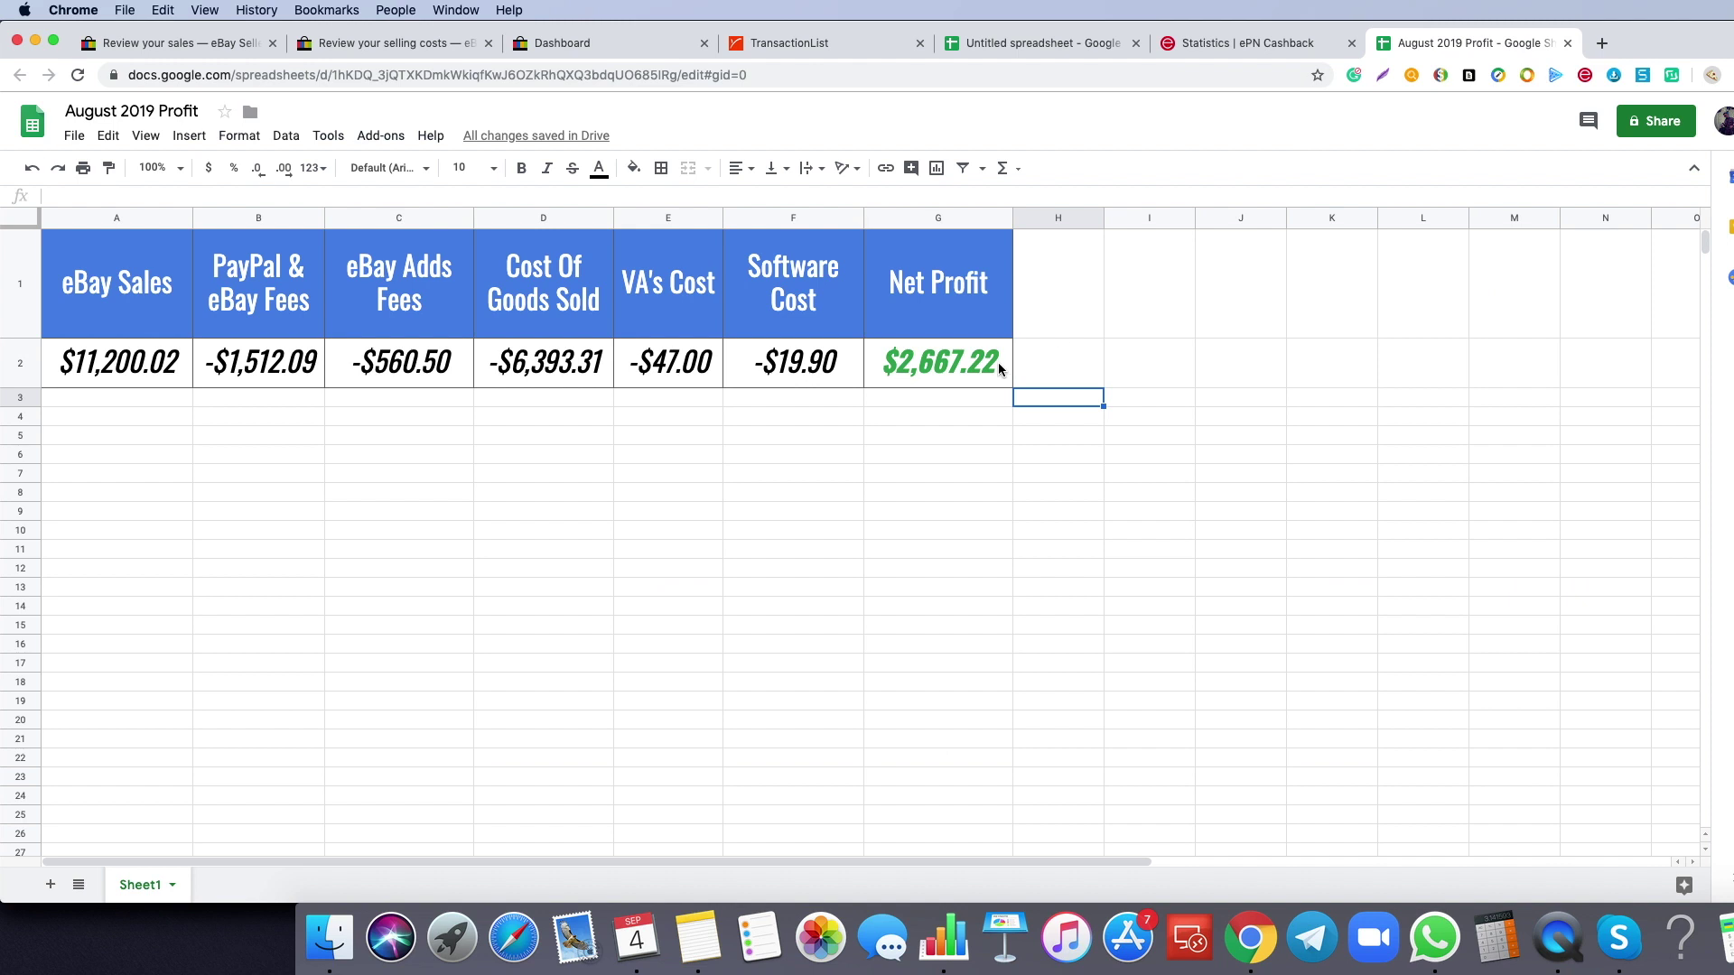
- Launch Calculator and enter the 2667.22 net profit
{"action": "left_click", "coordinate": [892, 437]}
{"action": "left_click", "coordinate": [1490, 935]}
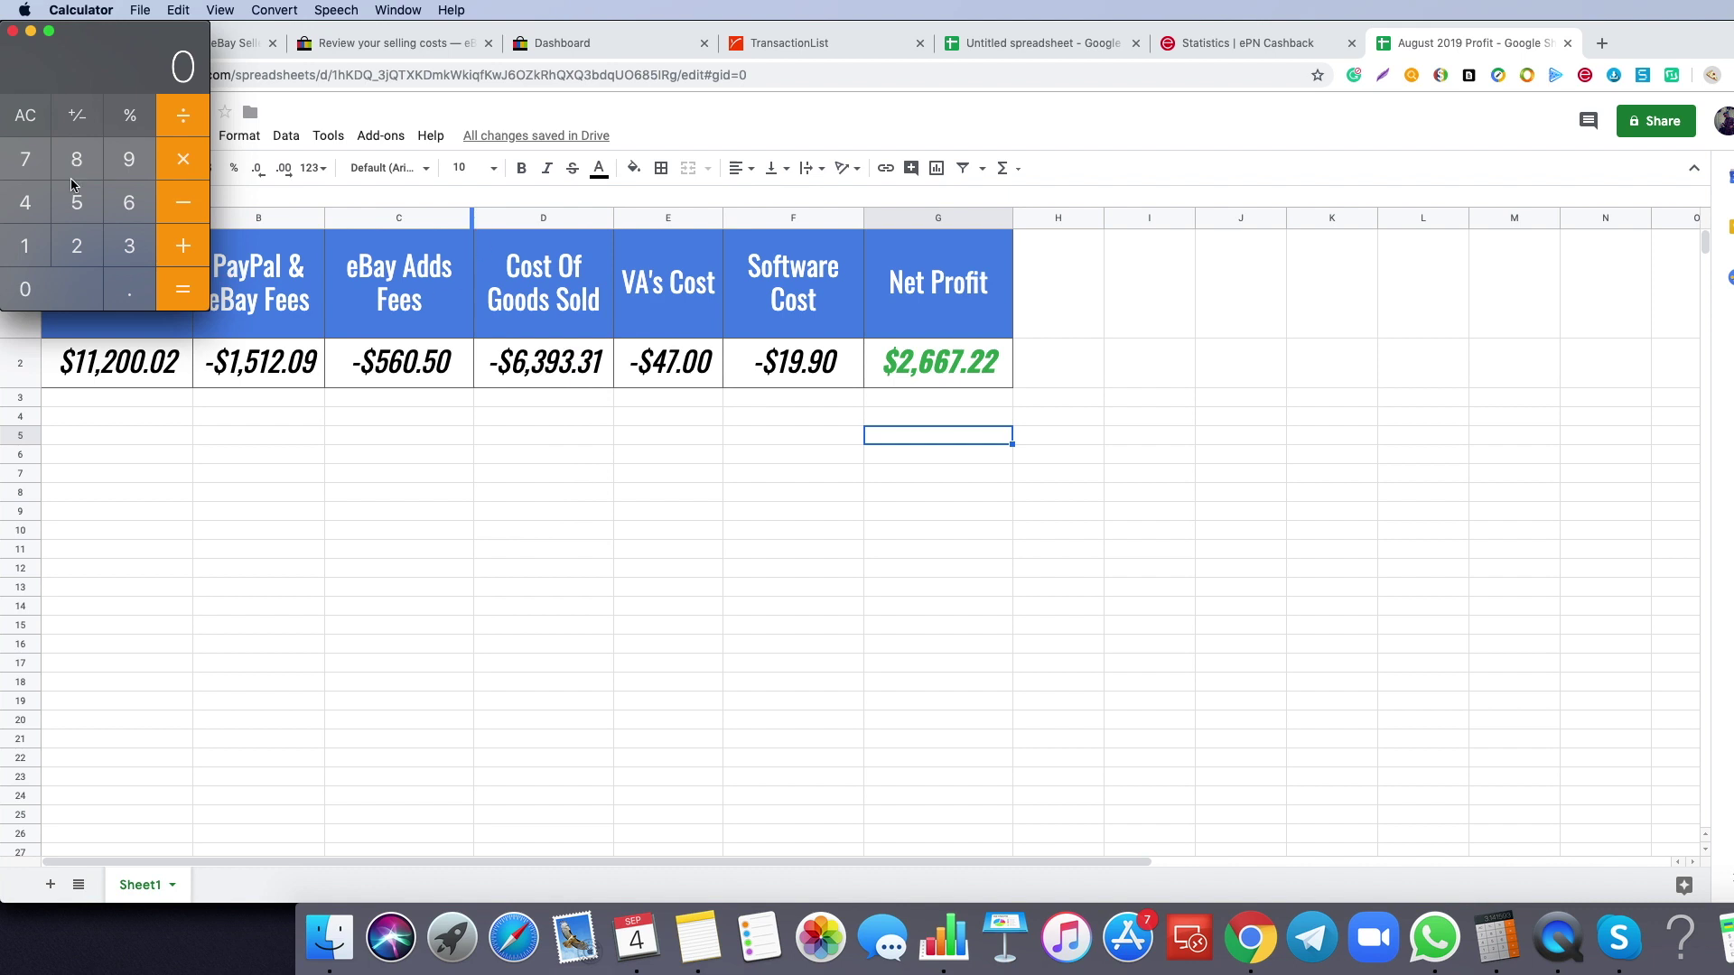
{"action": "left_click", "coordinate": [74, 252]}
{"action": "left_click", "coordinate": [129, 204]}
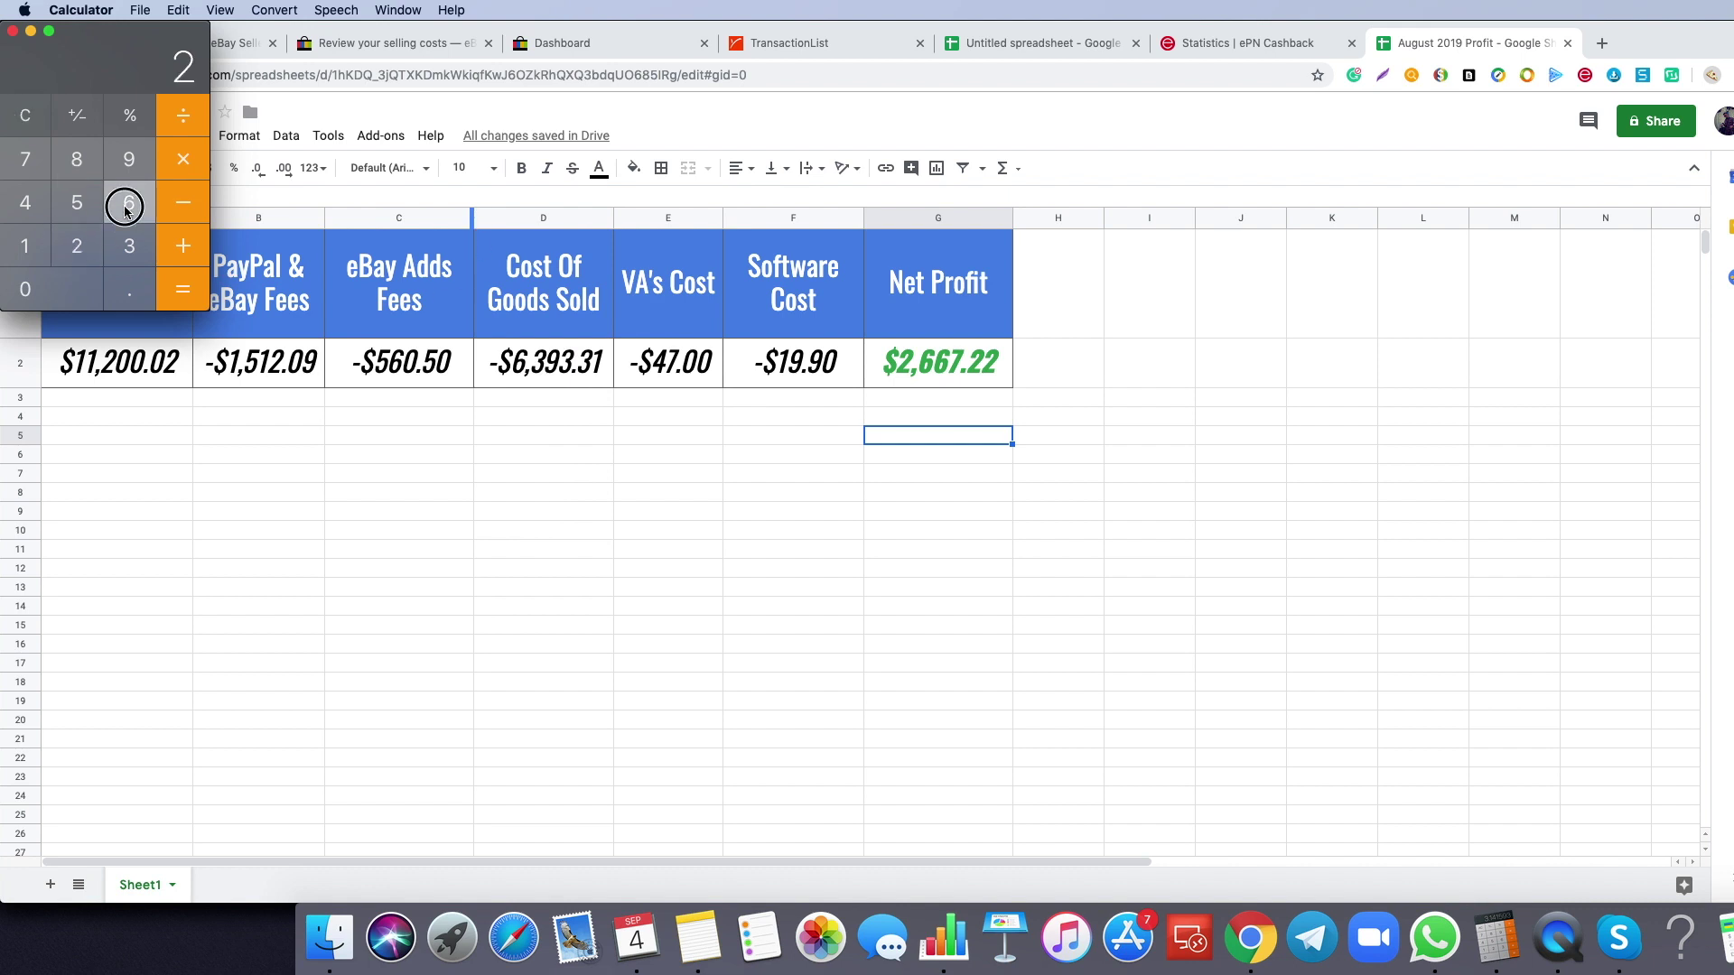
{"action": "left_click", "coordinate": [129, 204]}
{"action": "left_click", "coordinate": [30, 176]}
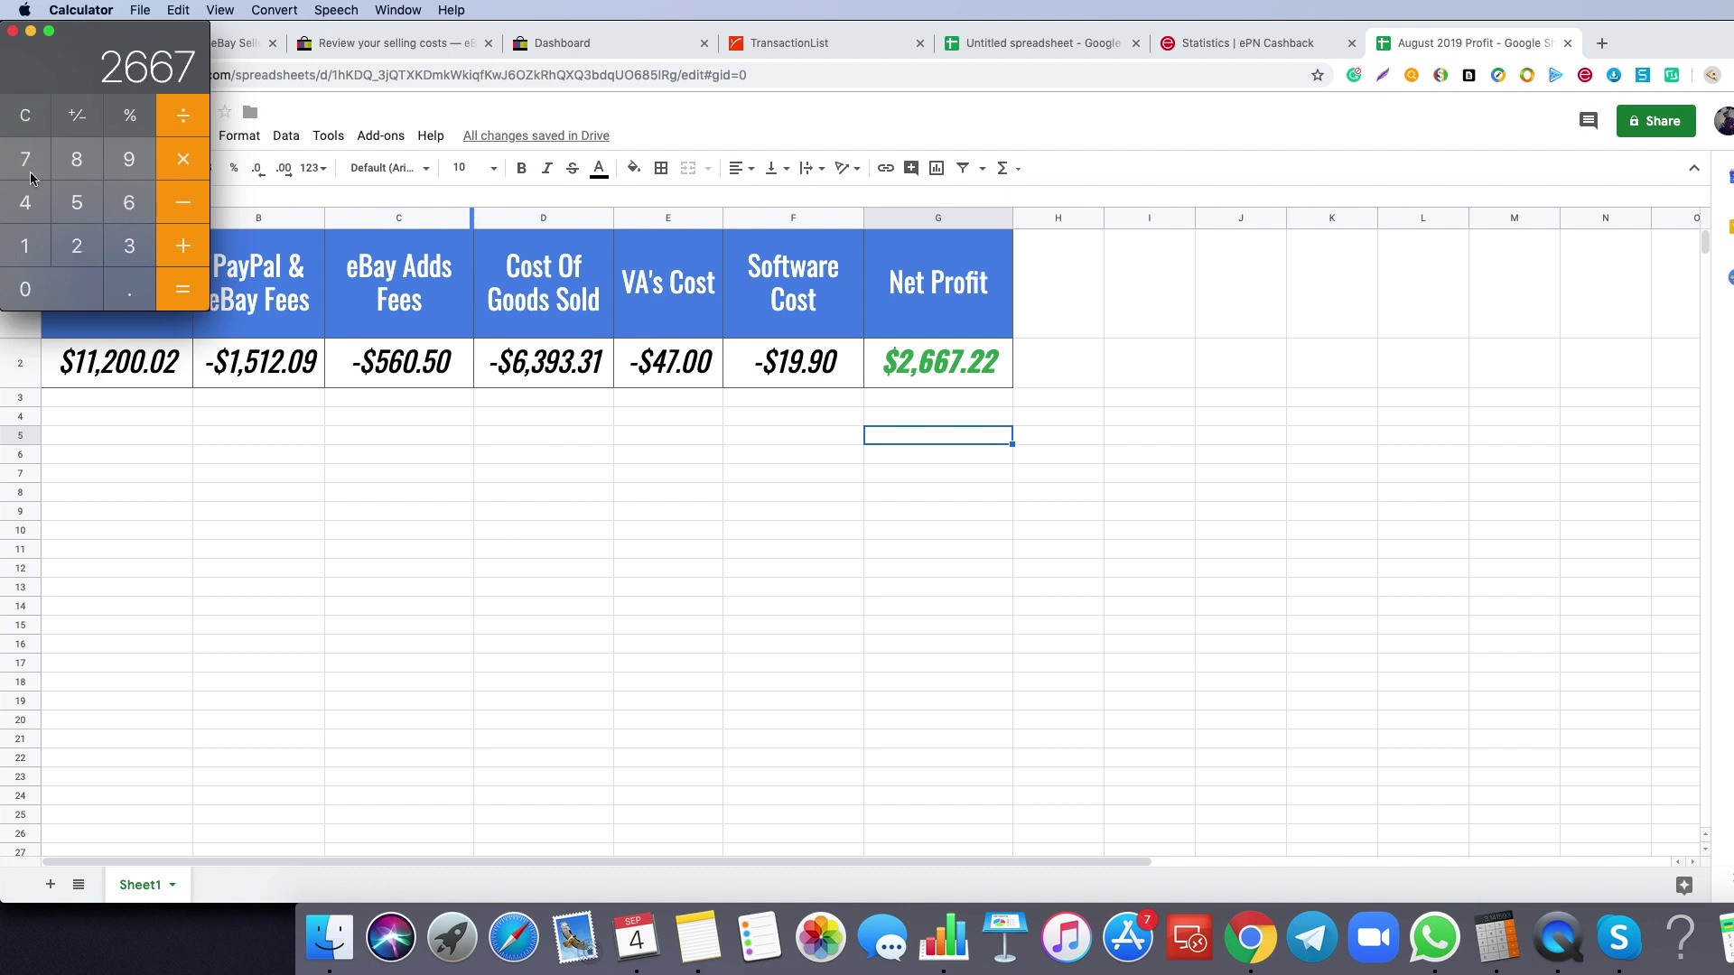
{"action": "left_click", "coordinate": [129, 289]}
{"action": "left_click", "coordinate": [76, 246]}
{"action": "left_click", "coordinate": [77, 246]}
- Add 165 to reach a total of 2832.22
{"action": "left_click", "coordinate": [183, 245]}
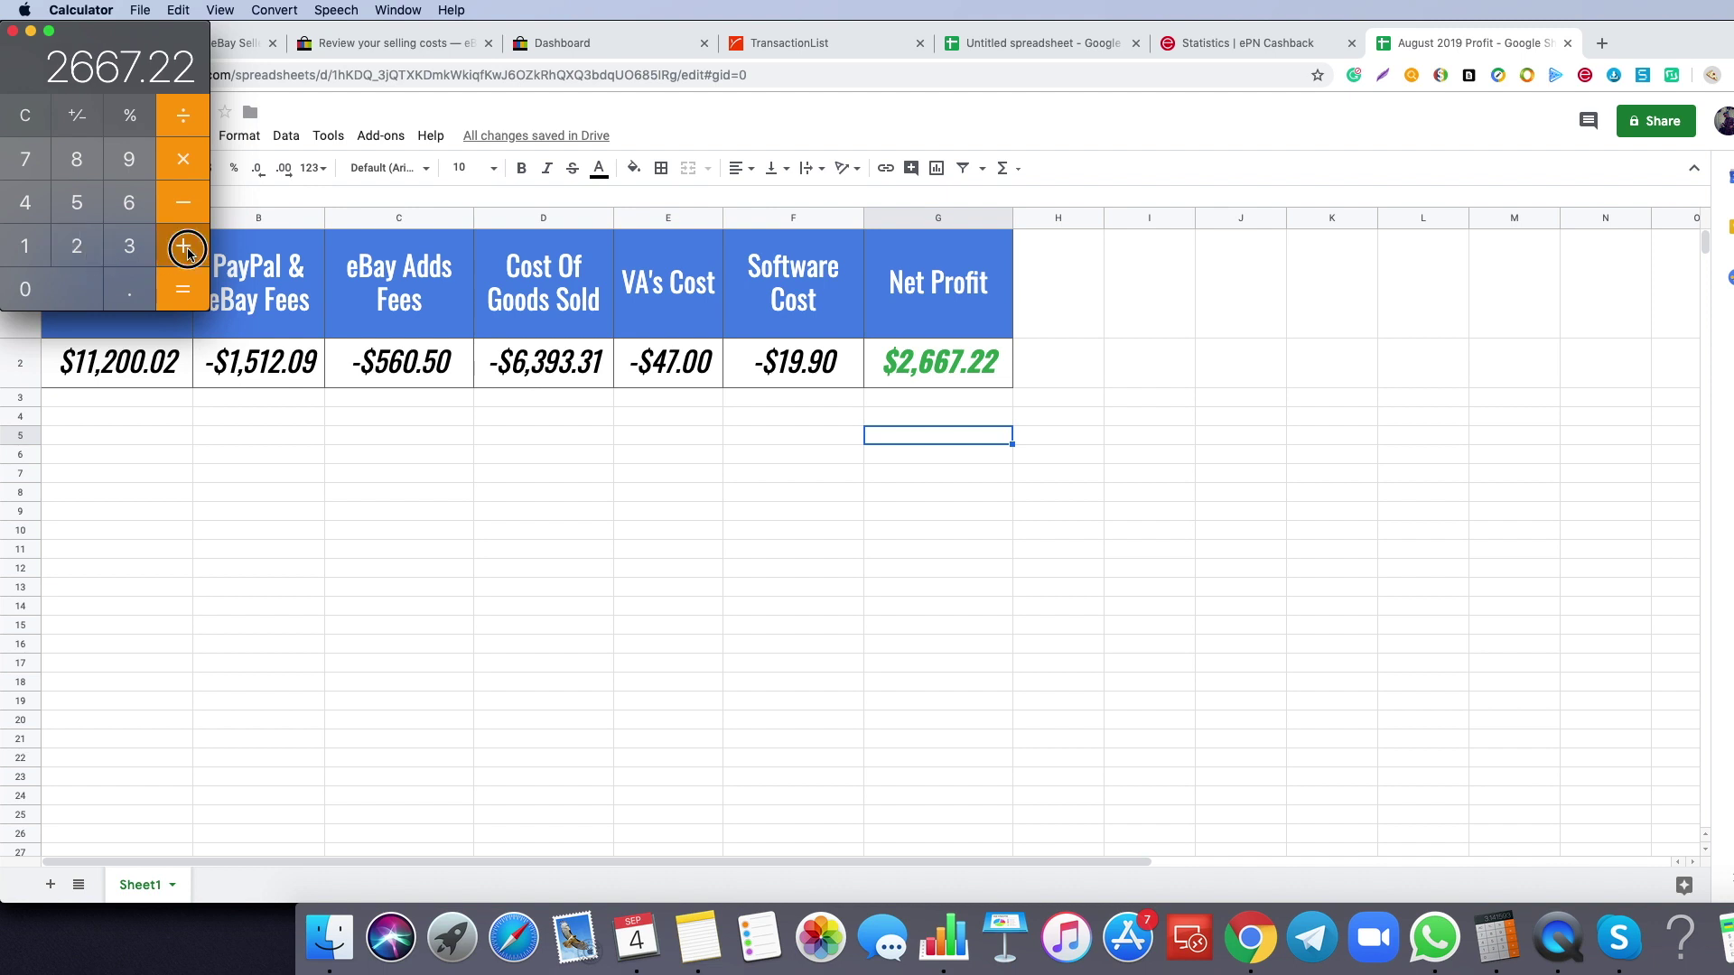
{"action": "left_click", "coordinate": [25, 246]}
{"action": "left_click", "coordinate": [130, 202]}
{"action": "left_click", "coordinate": [89, 209]}
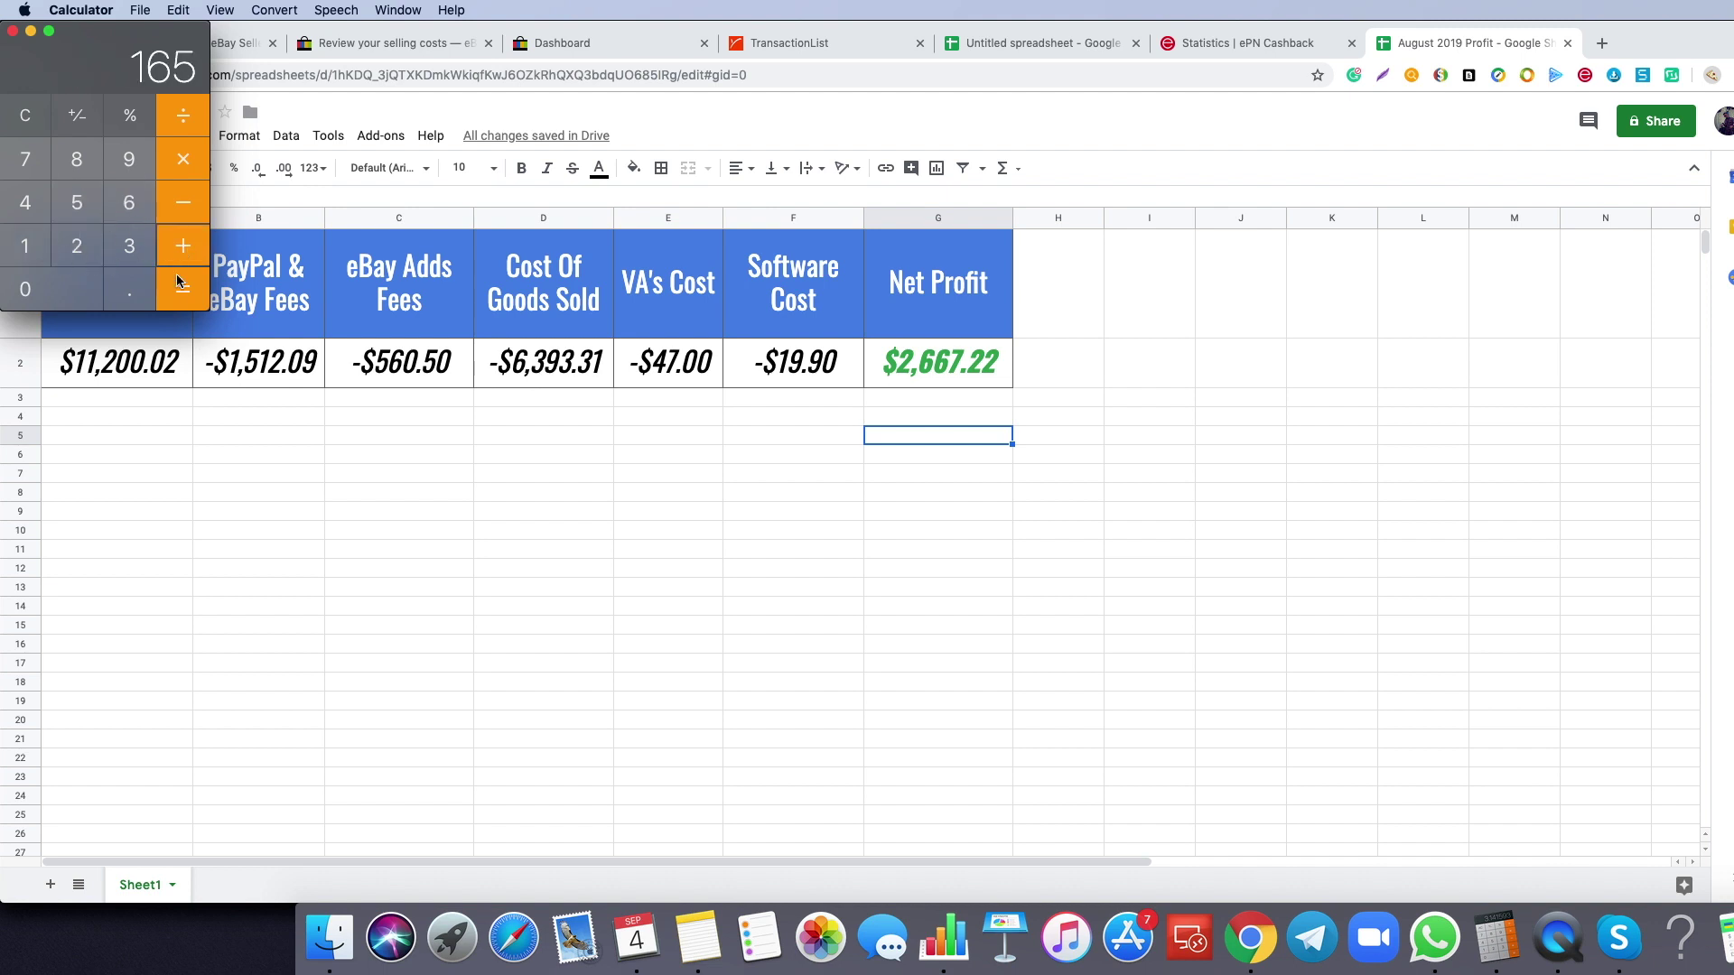
{"action": "left_click", "coordinate": [183, 289]}
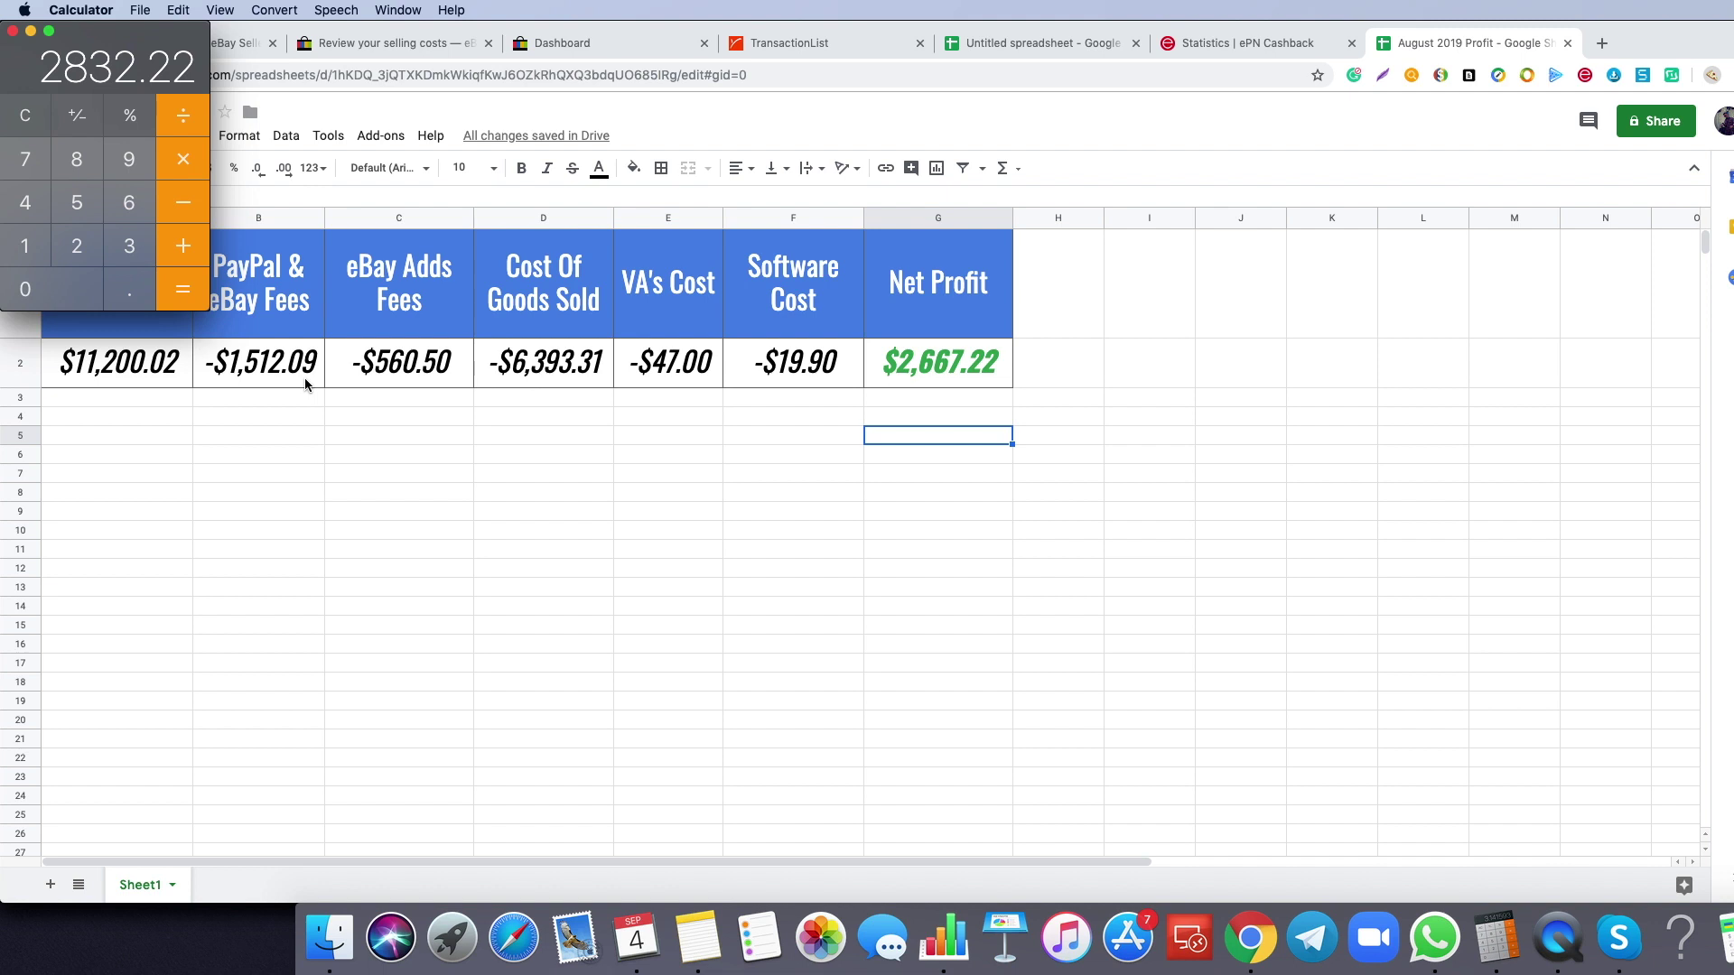